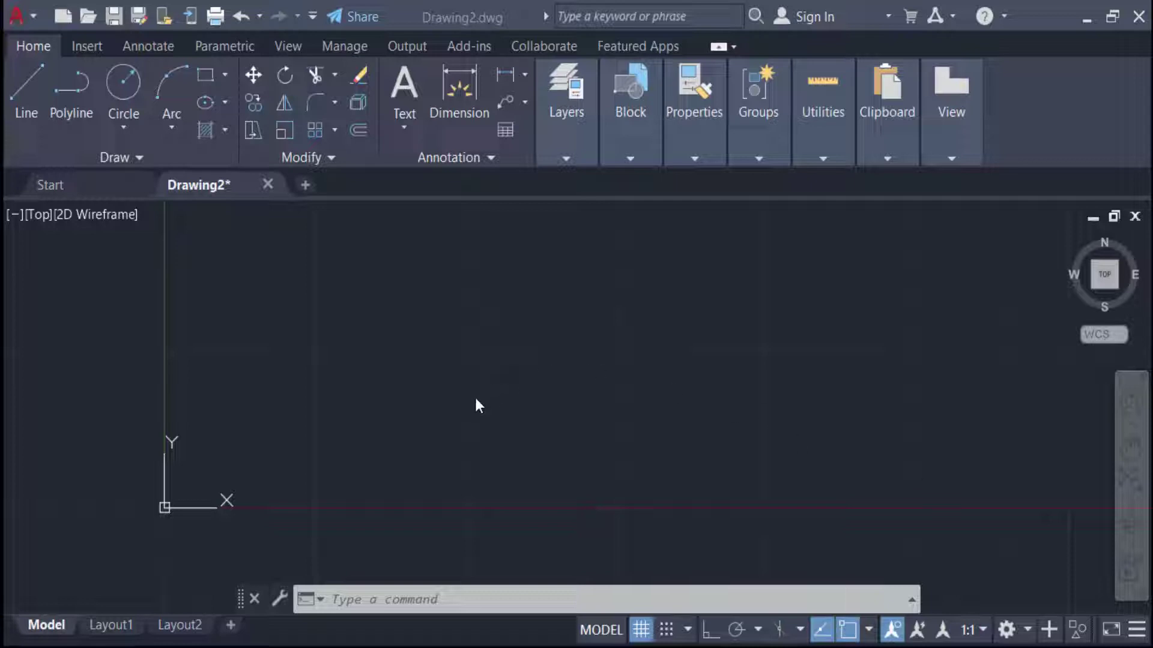
Start the POINT command to place a point near the middle of the drawing
click(451, 411)
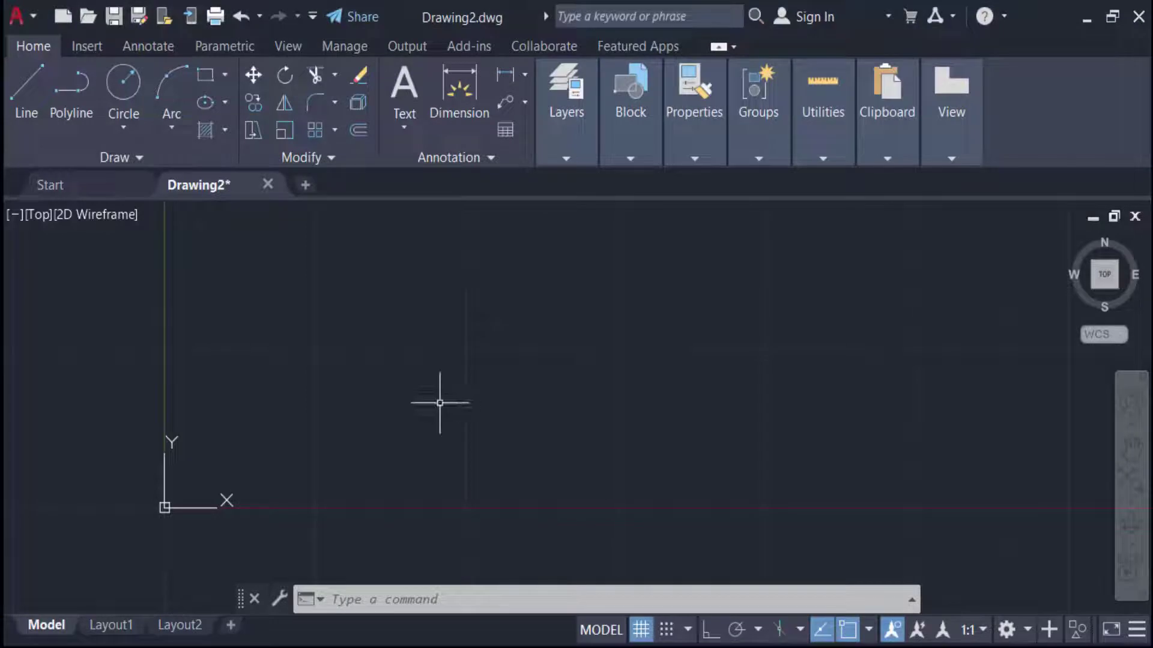
key(Escape)
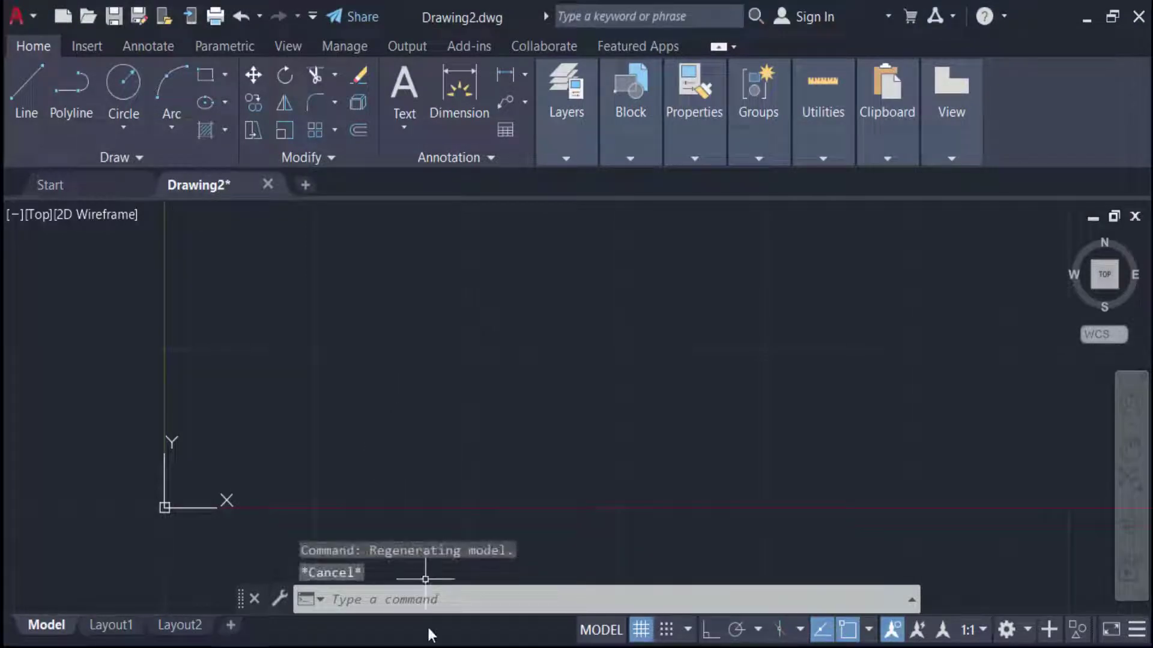
text(poi)
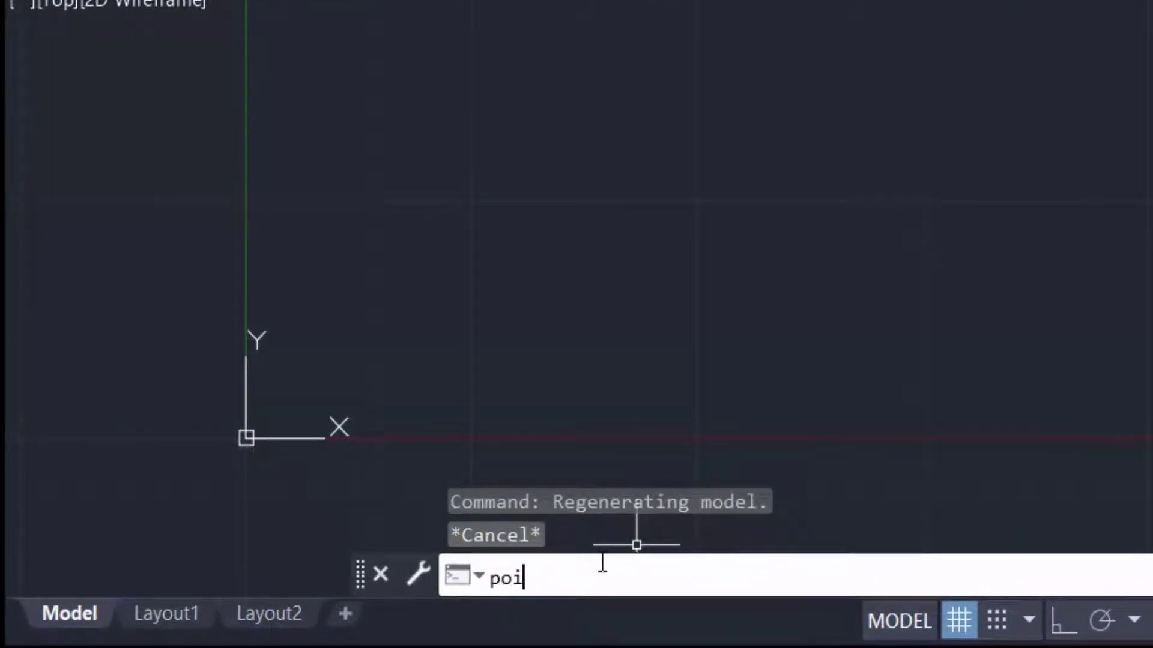
text(nt)
key(Return)
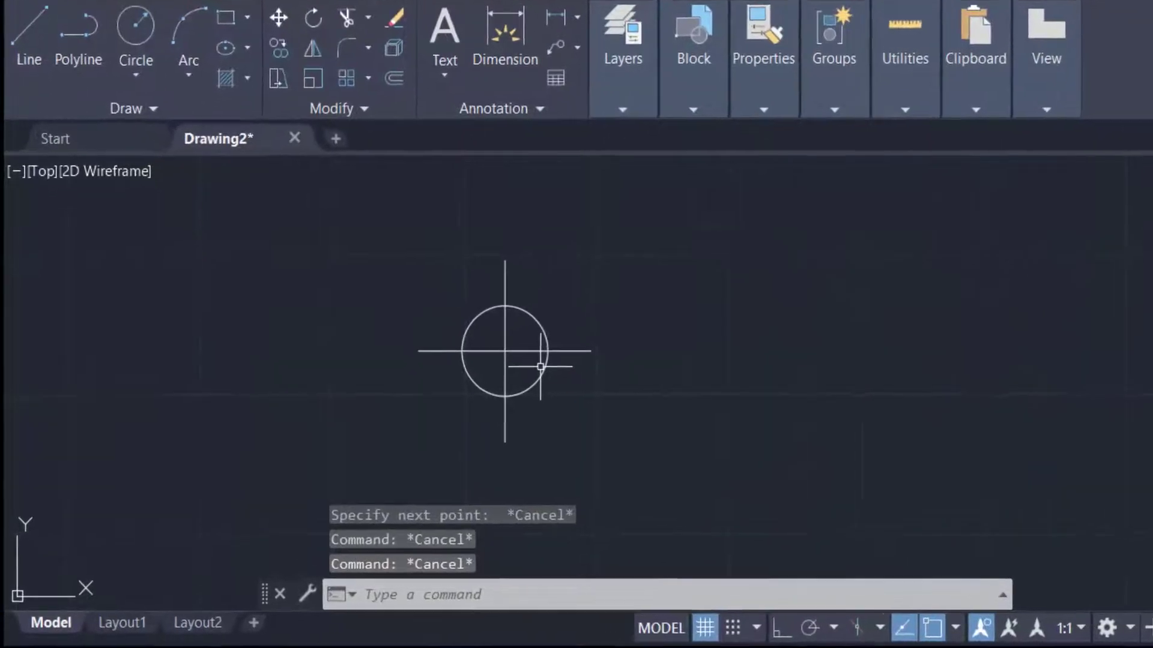
Draw a one-segment quick leader (LE) from the point's centre up-right, and widen its empty note box
click(530, 588)
text(L)
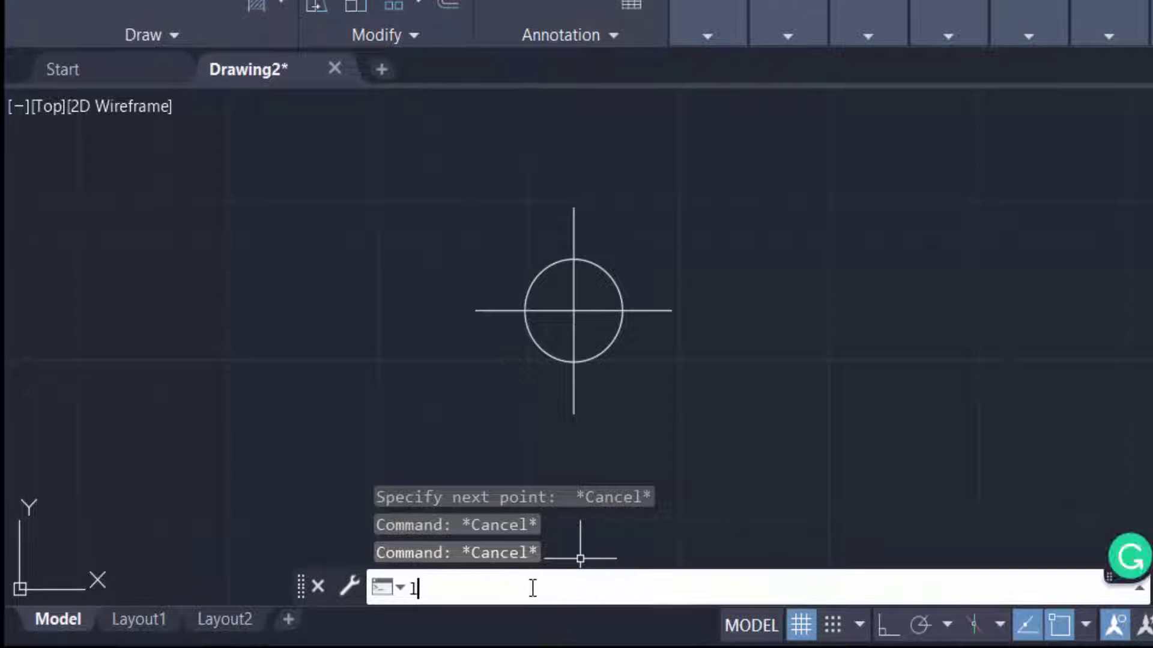
text(e)
key(Return)
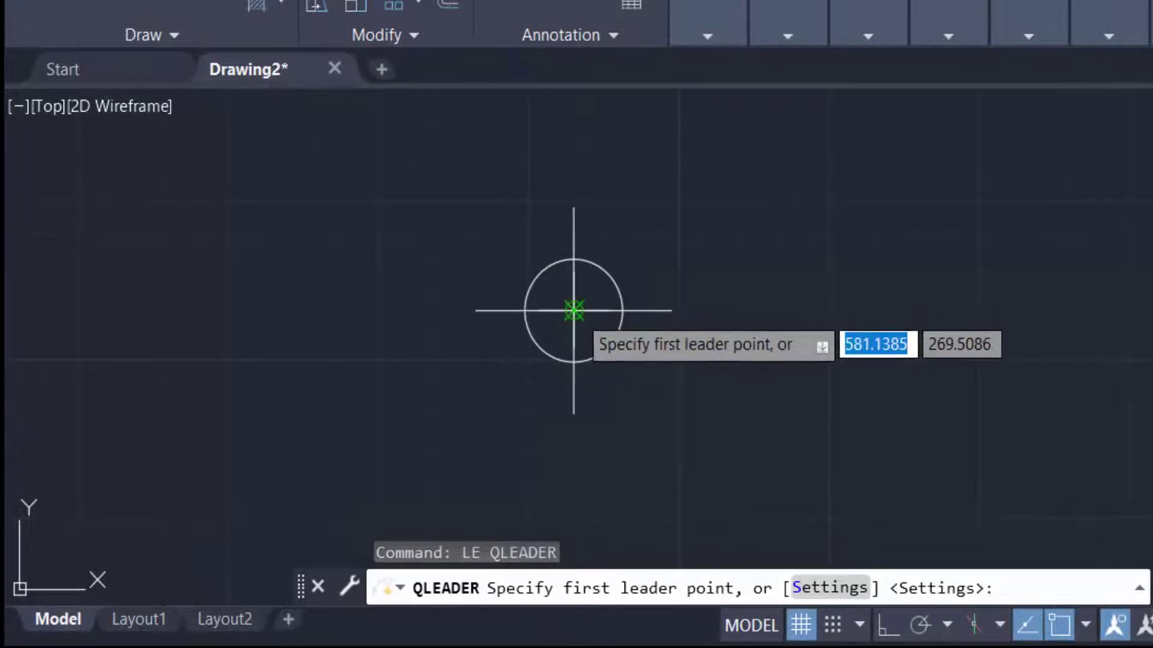
click(573, 311)
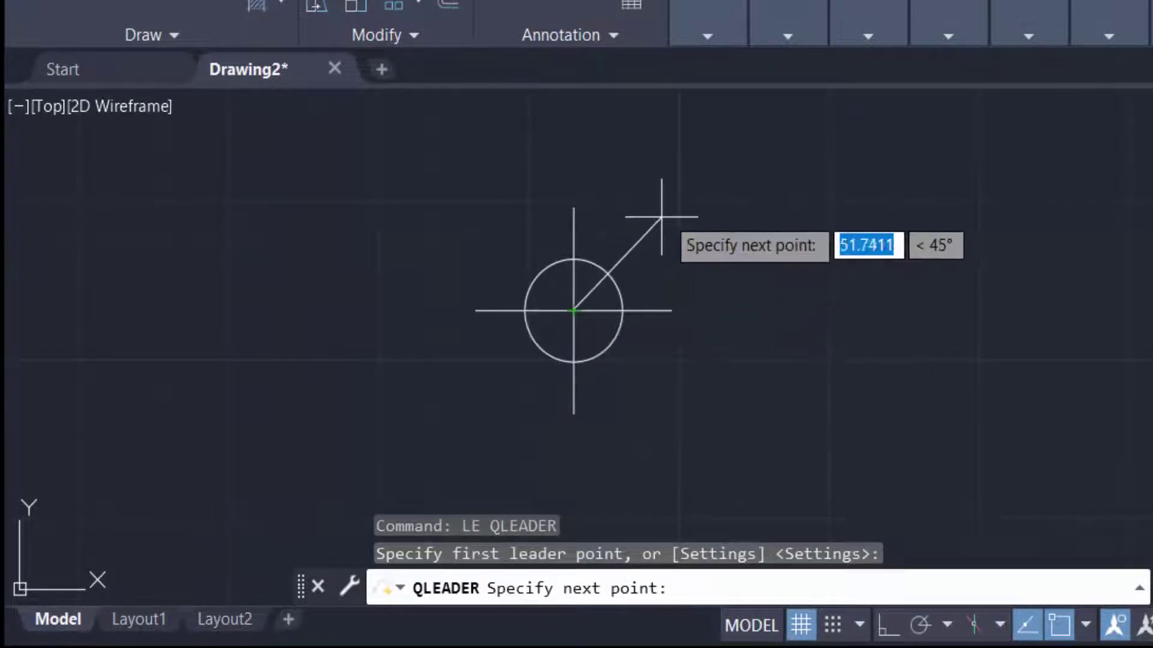
click(674, 189)
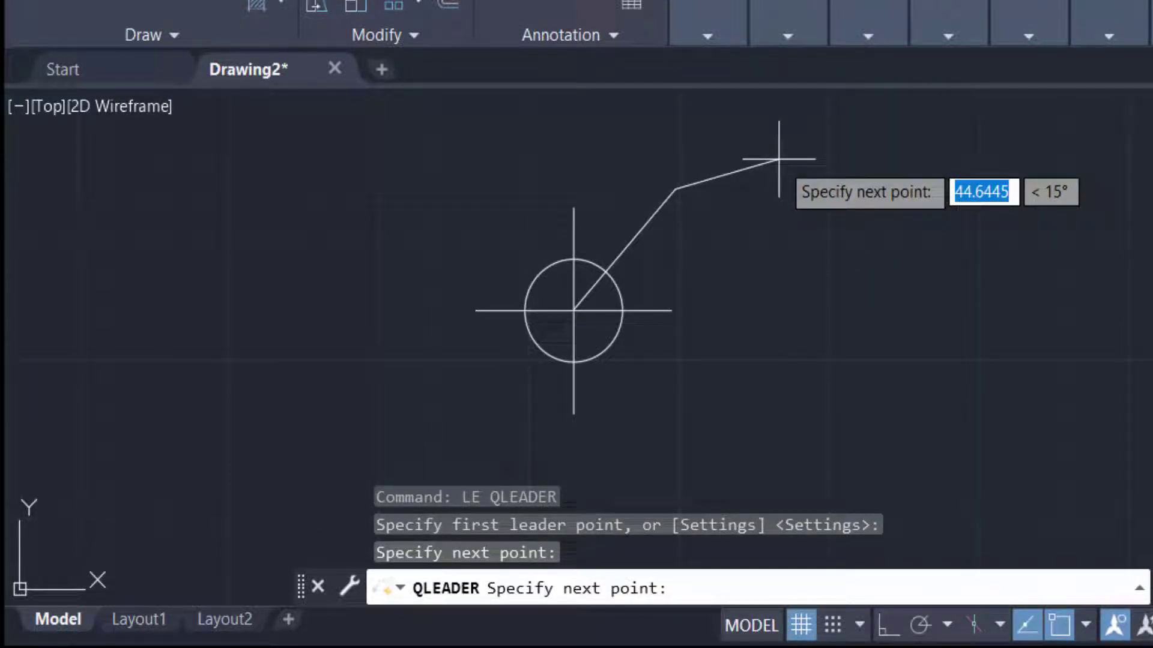
key(Return)
key(Return)
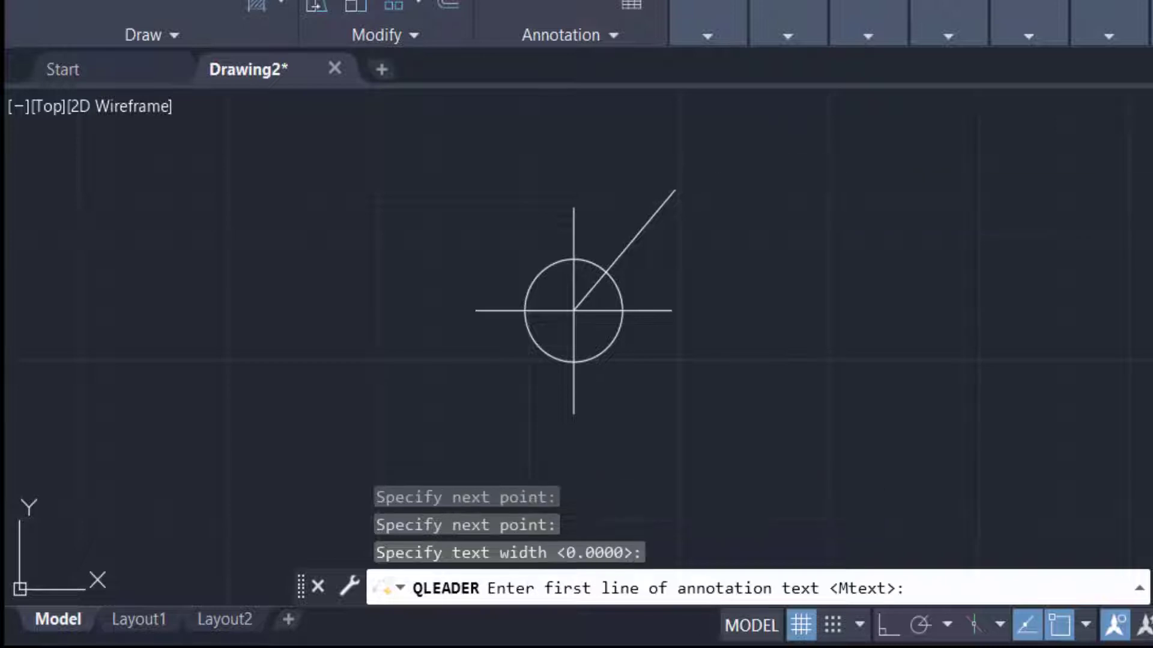
key(Return)
scroll(692, 179, up, 4)
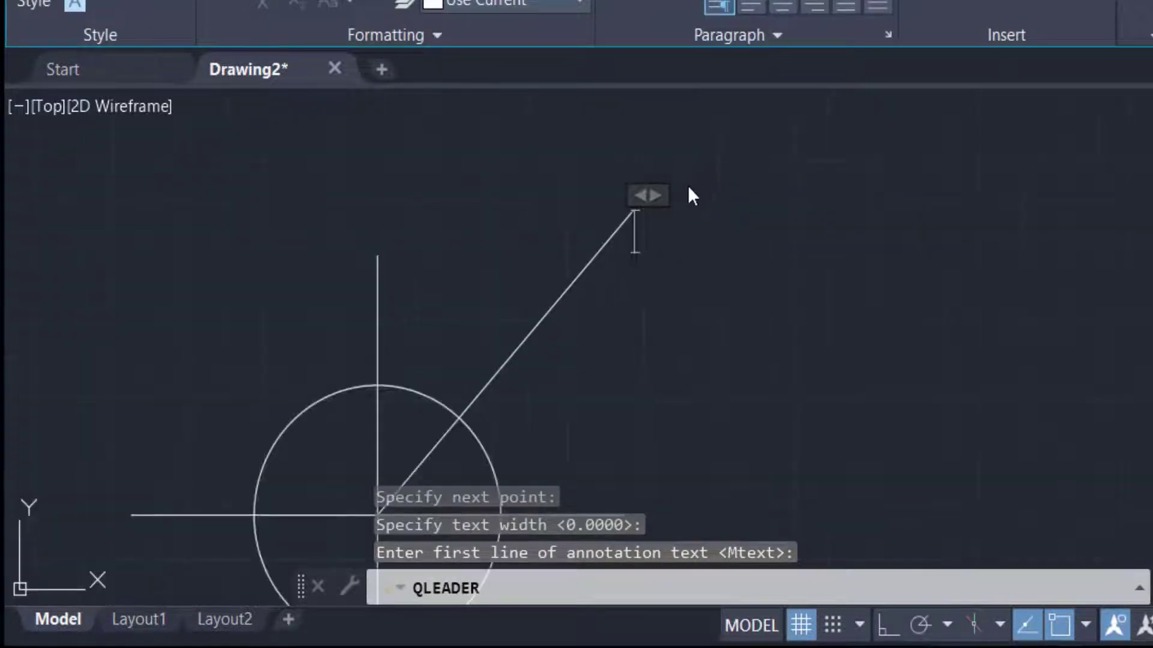
mouse_move(661, 203)
mouse_down()
mouse_move(813, 198)
mouse_move(785, 198)
mouse_up()
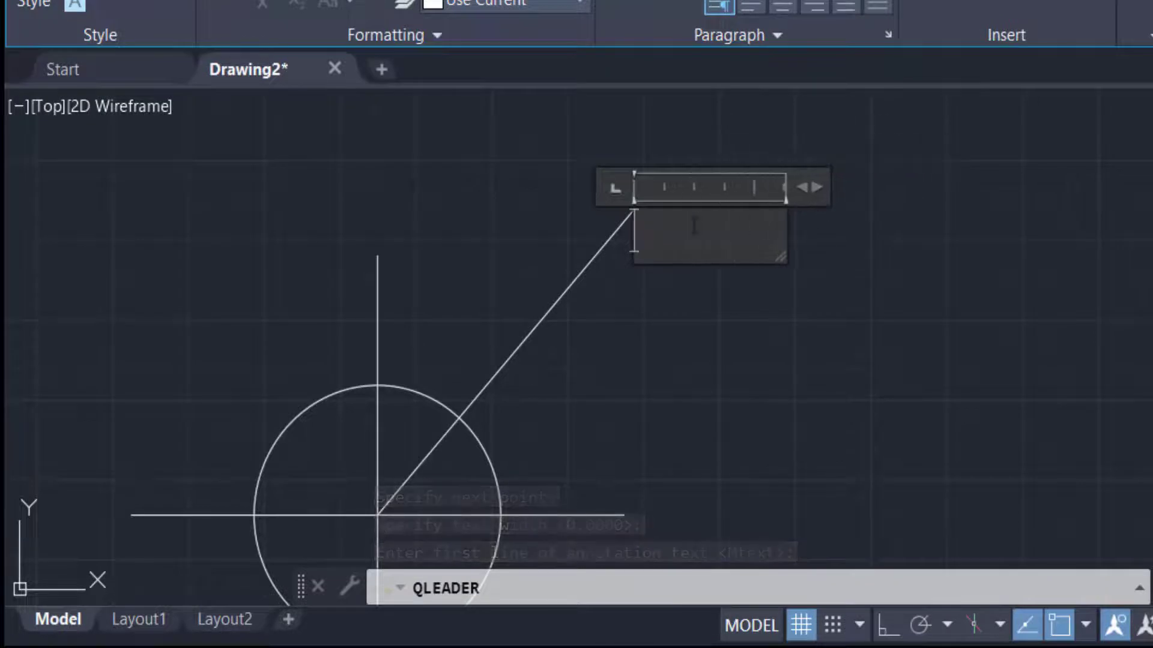
Set up an Object field on the point's Position, showing only X (581.1385)
right_click(660, 233)
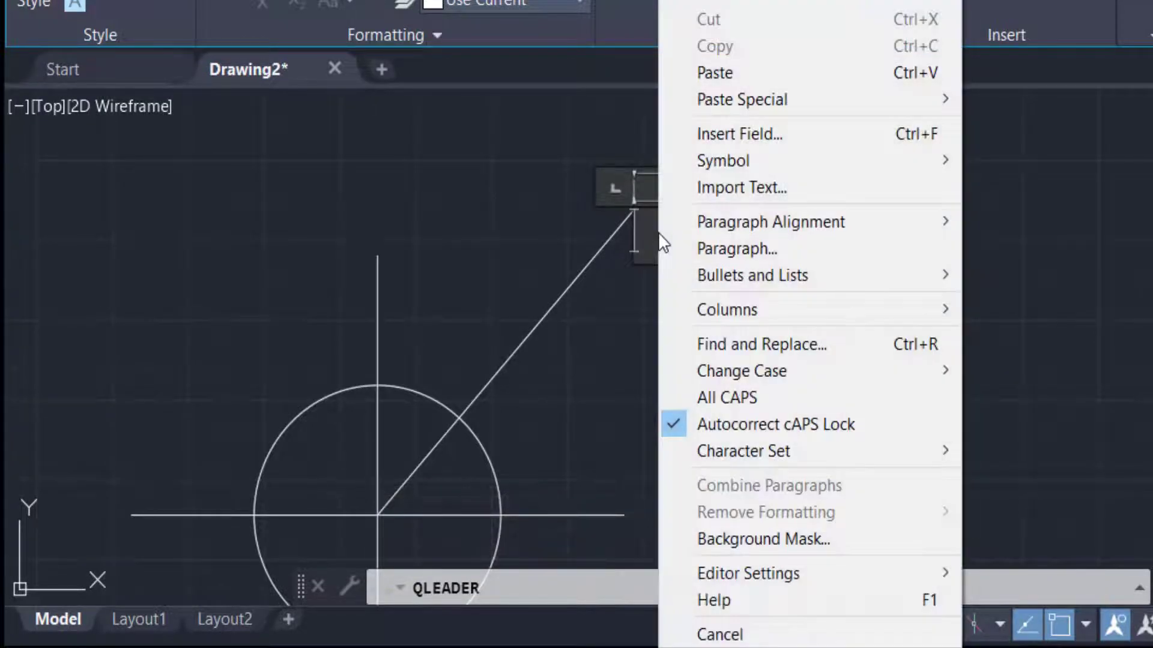
click(718, 136)
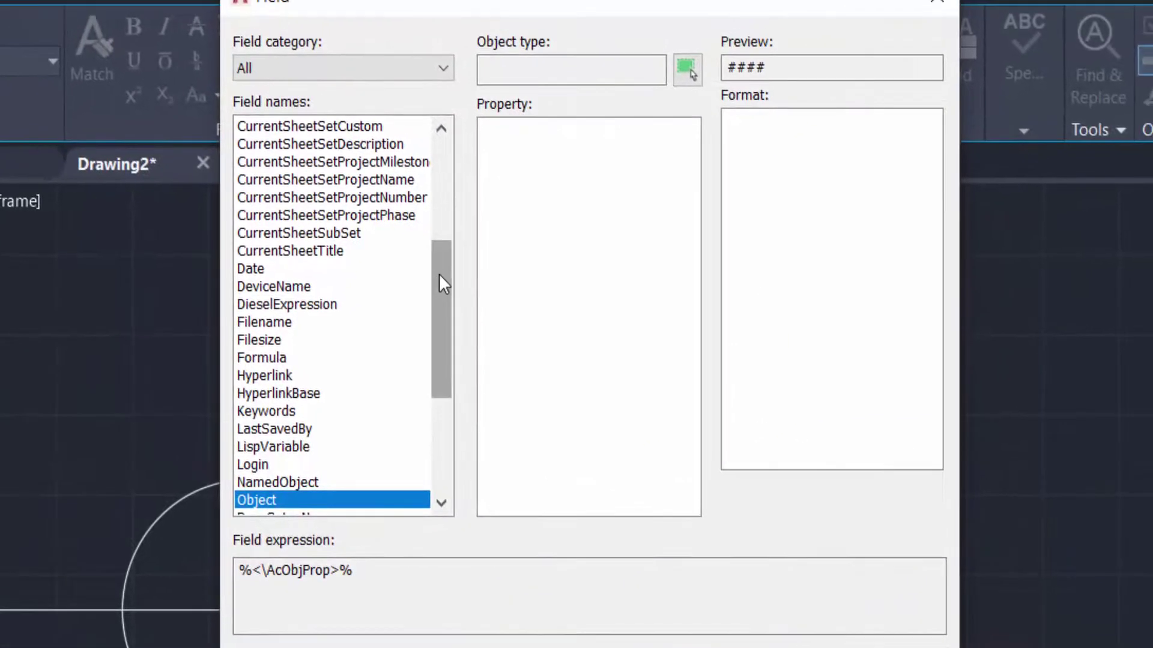
drag(445, 282, 441, 341)
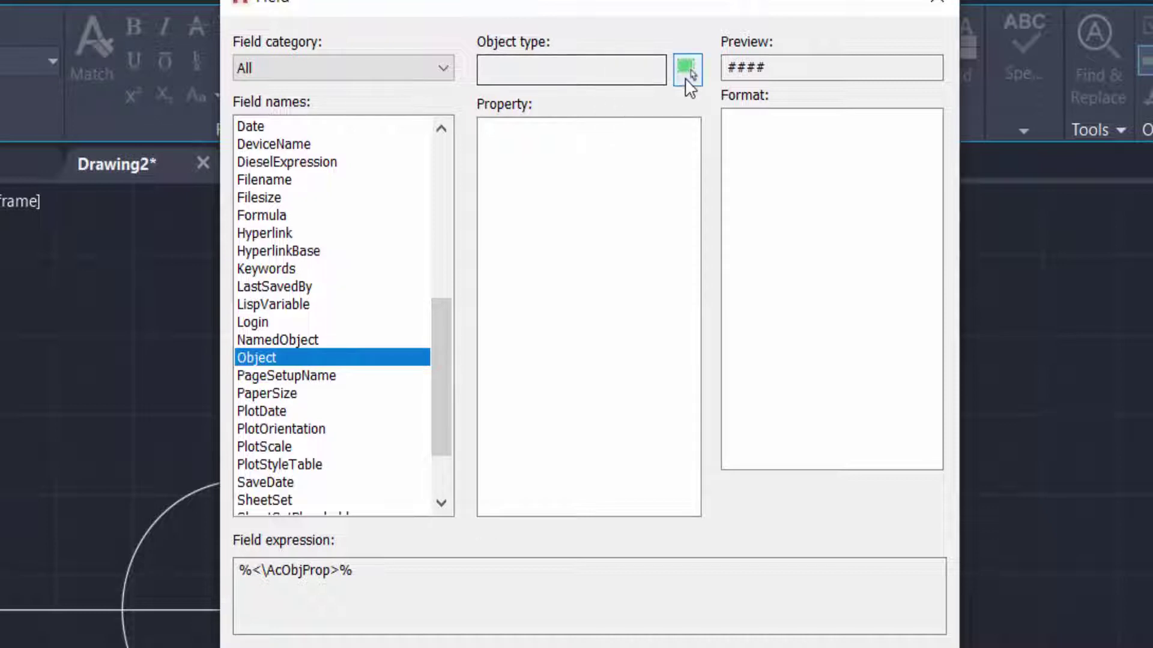
click(686, 70)
click(341, 534)
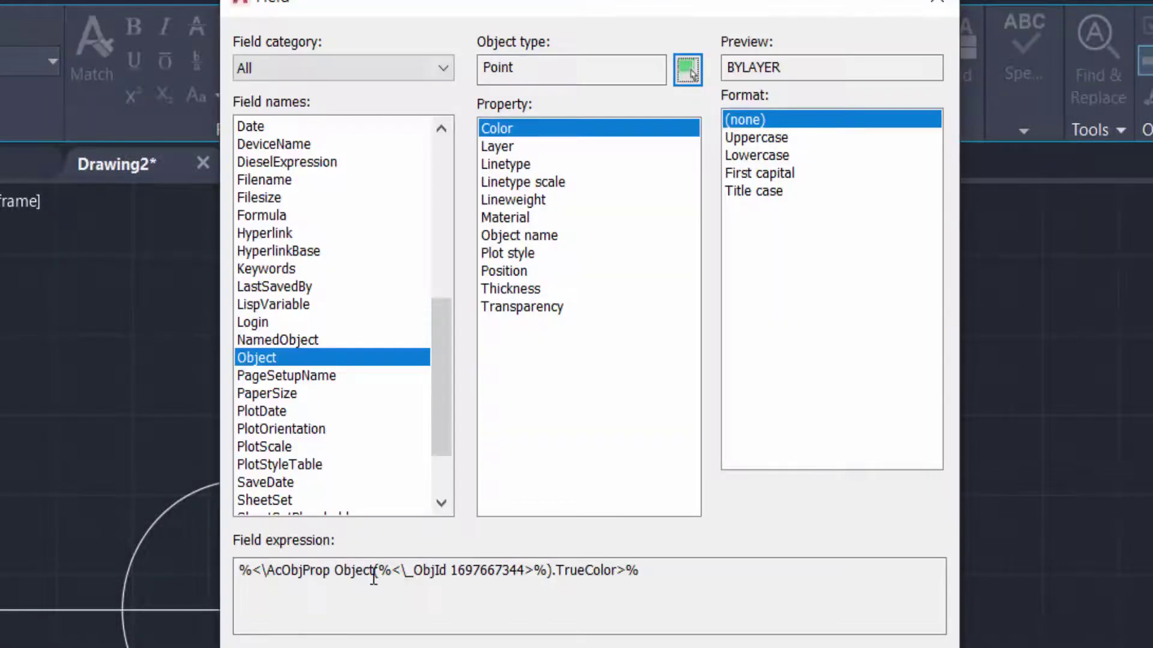
click(519, 271)
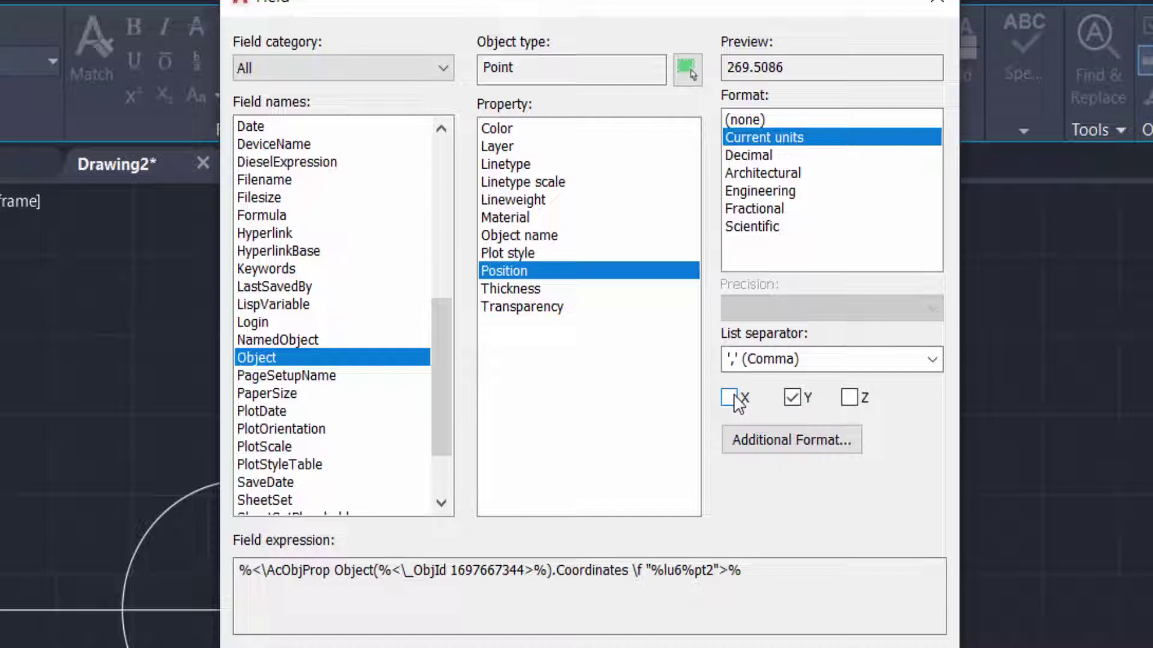
click(729, 398)
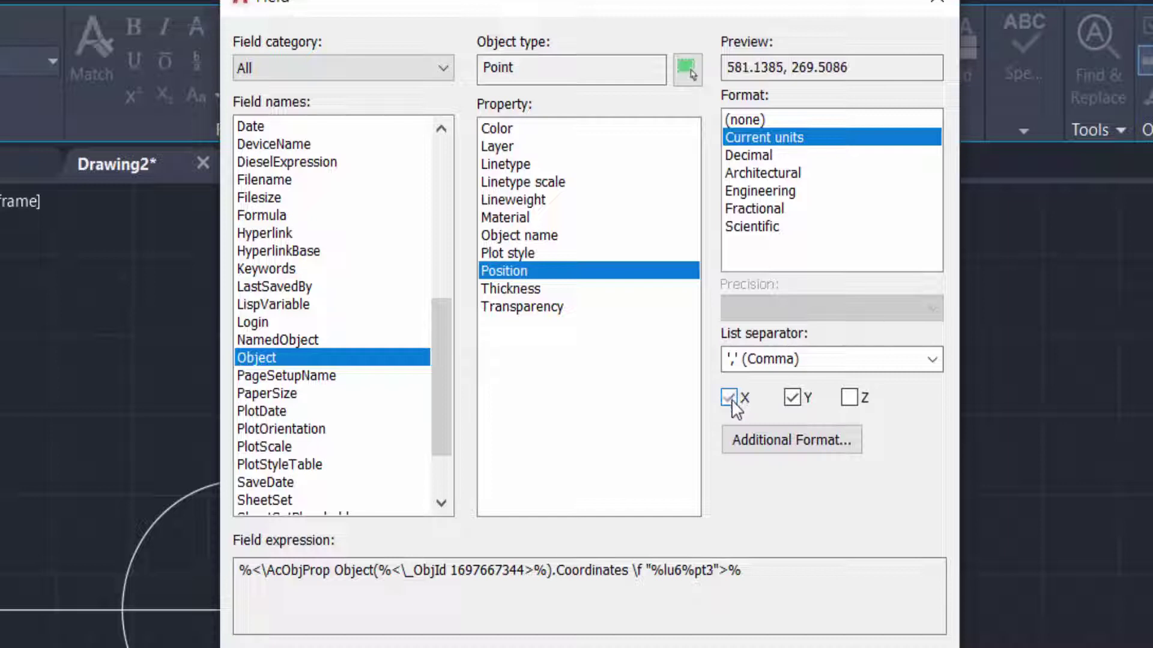
click(790, 398)
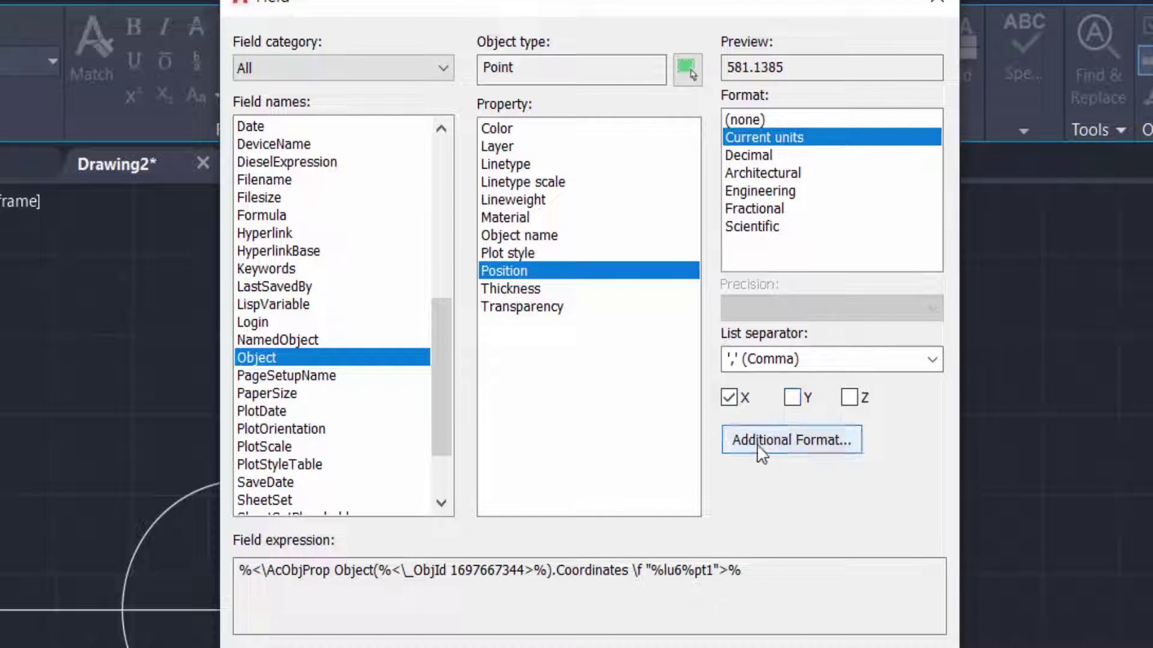
Give the X field an E= prefix and insert it, reading E=581.1385
click(757, 440)
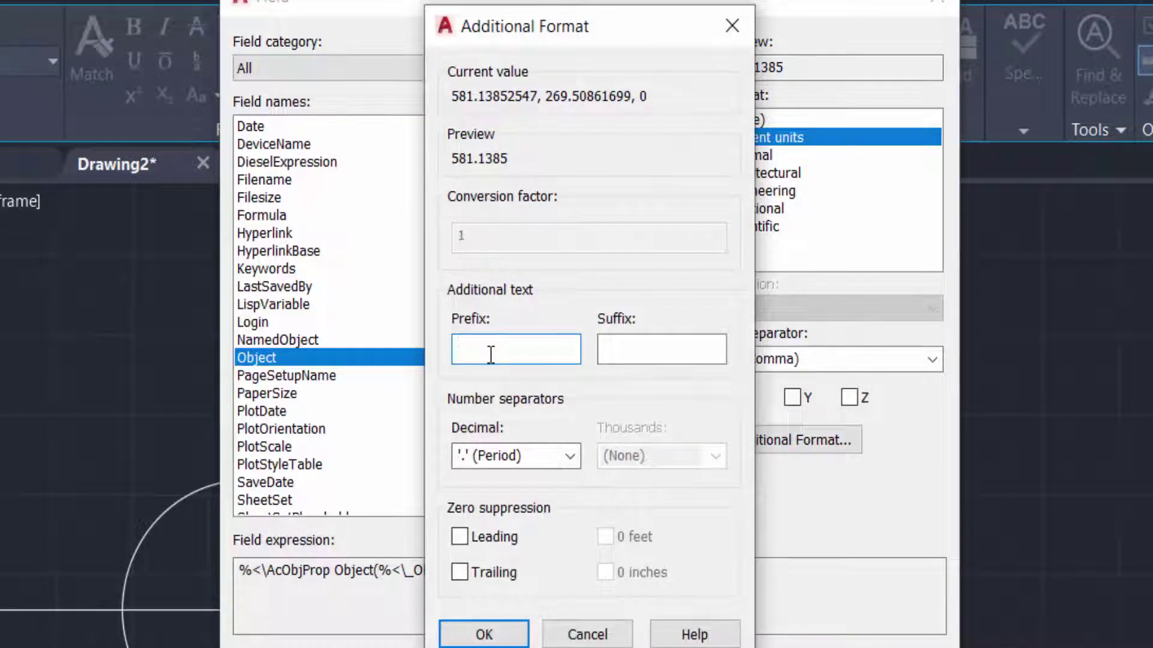
text(E=)
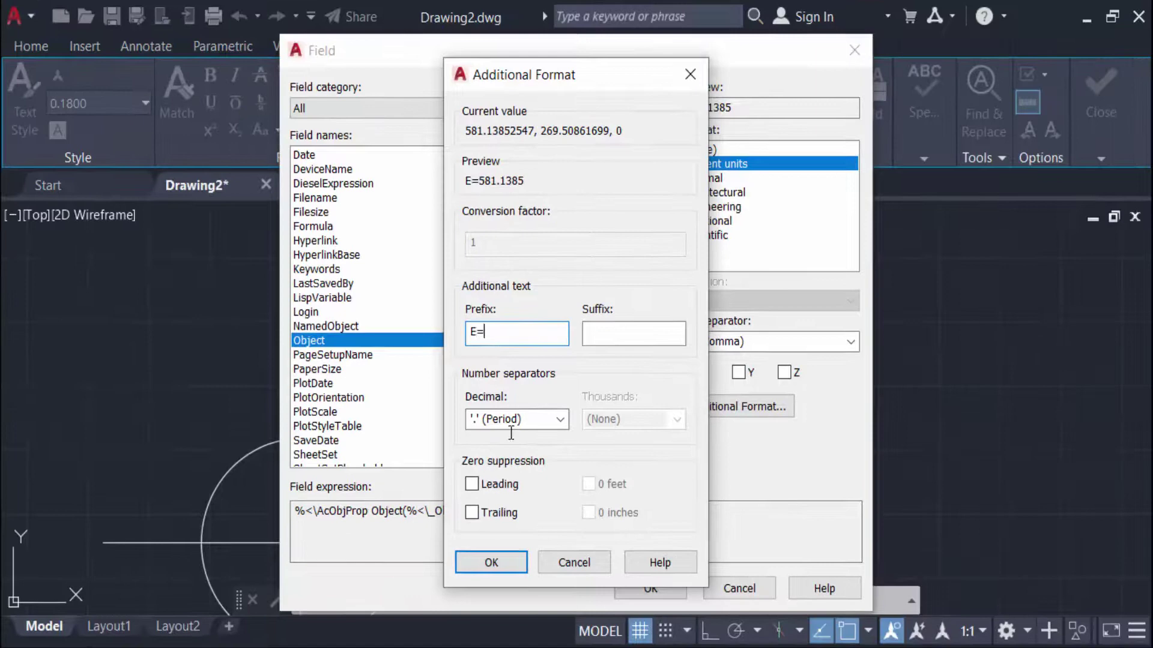
click(505, 565)
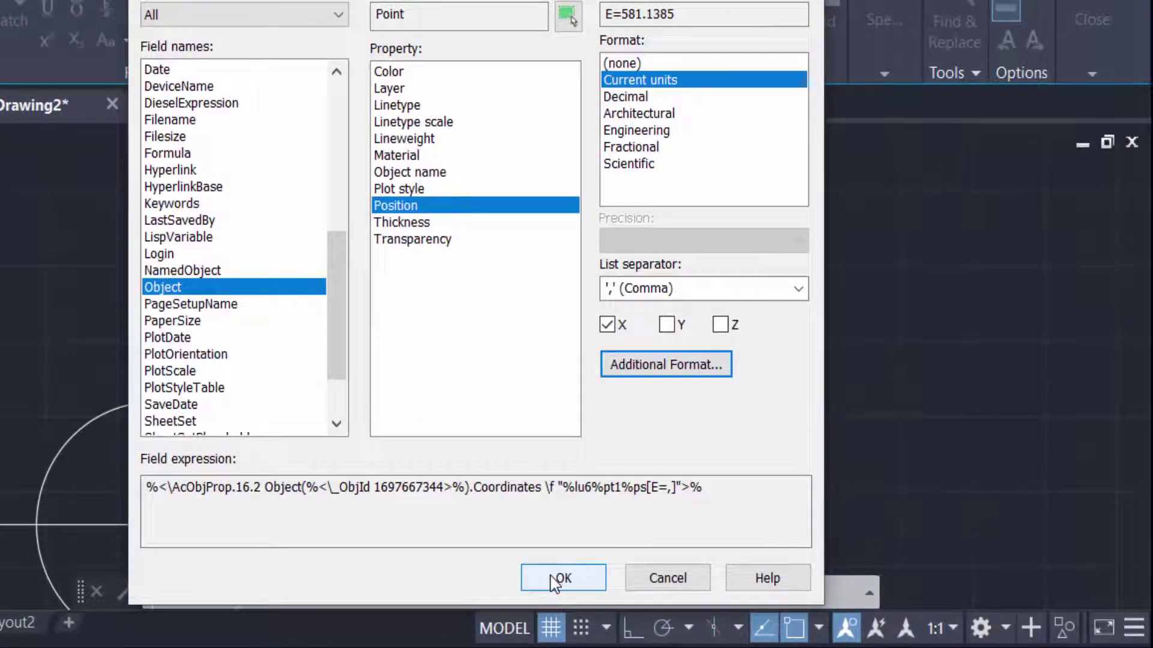
click(554, 580)
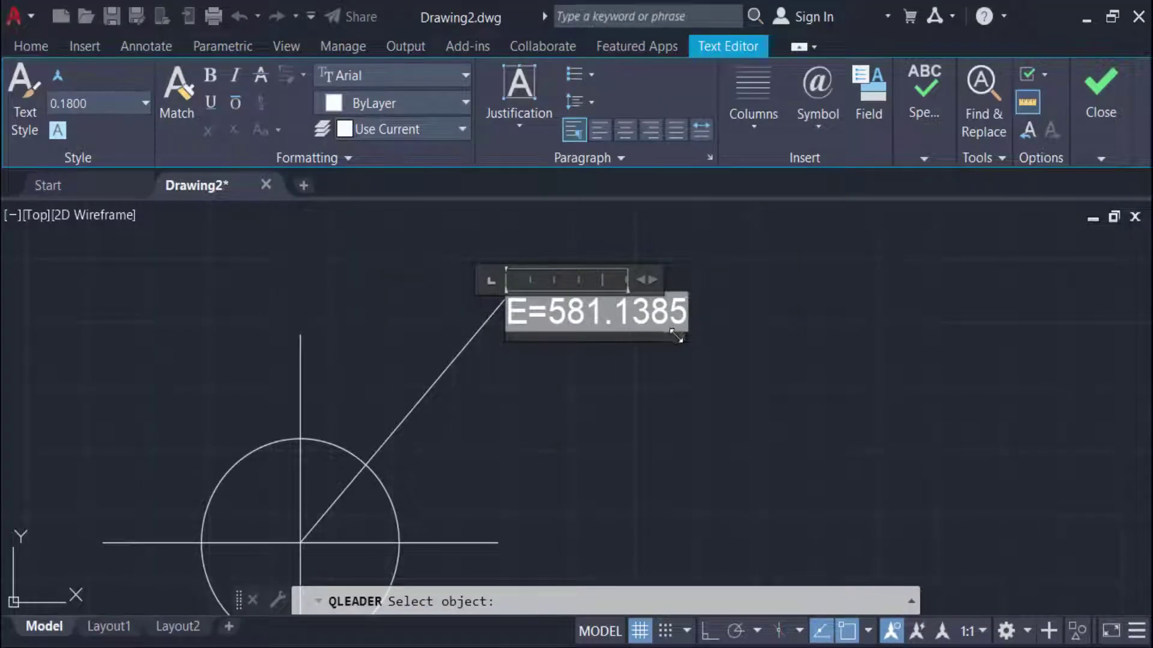
Configure a second Position field on the point showing only Y, prefixed N= (N=269.5086)
right_click(694, 324)
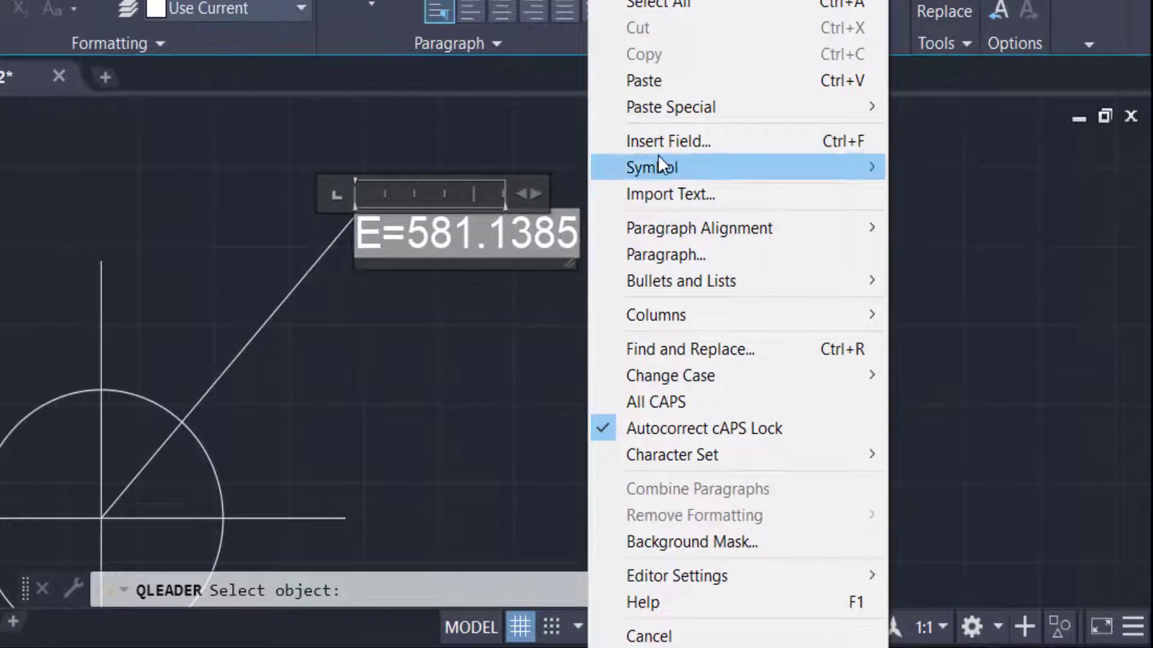
click(665, 143)
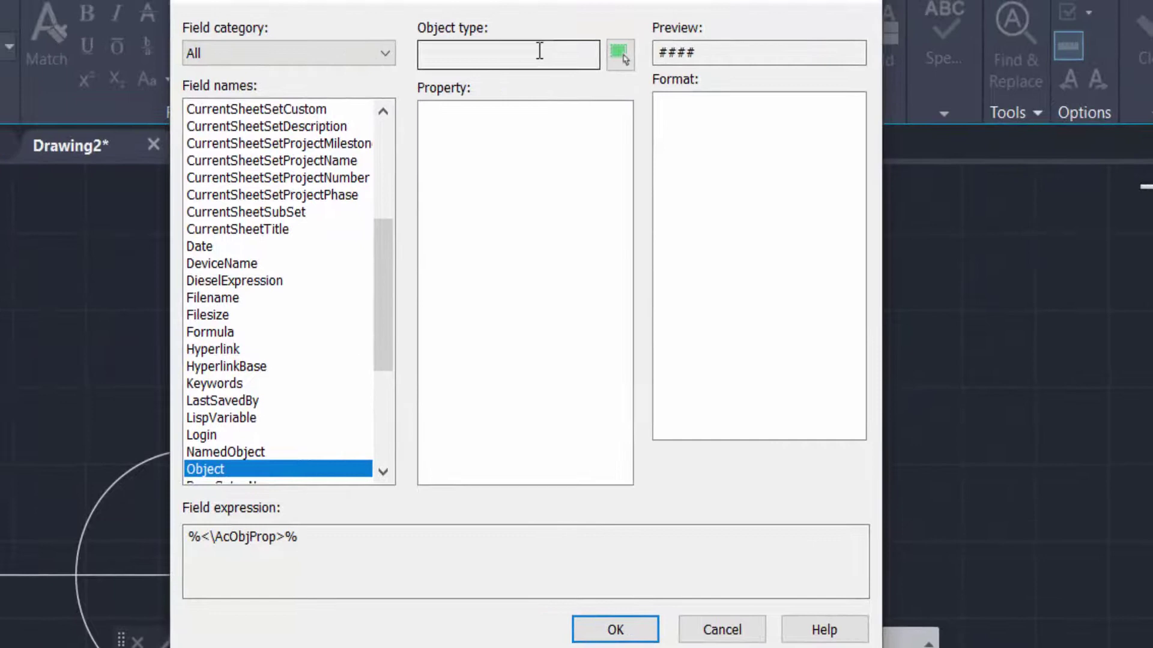
click(612, 59)
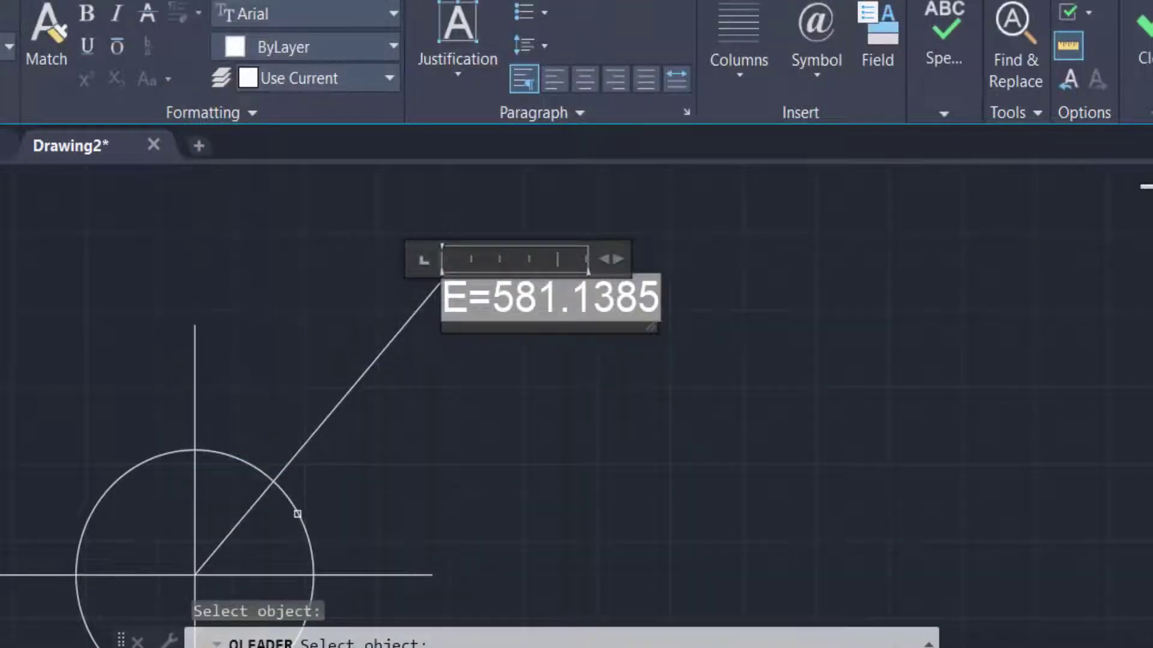
click(298, 513)
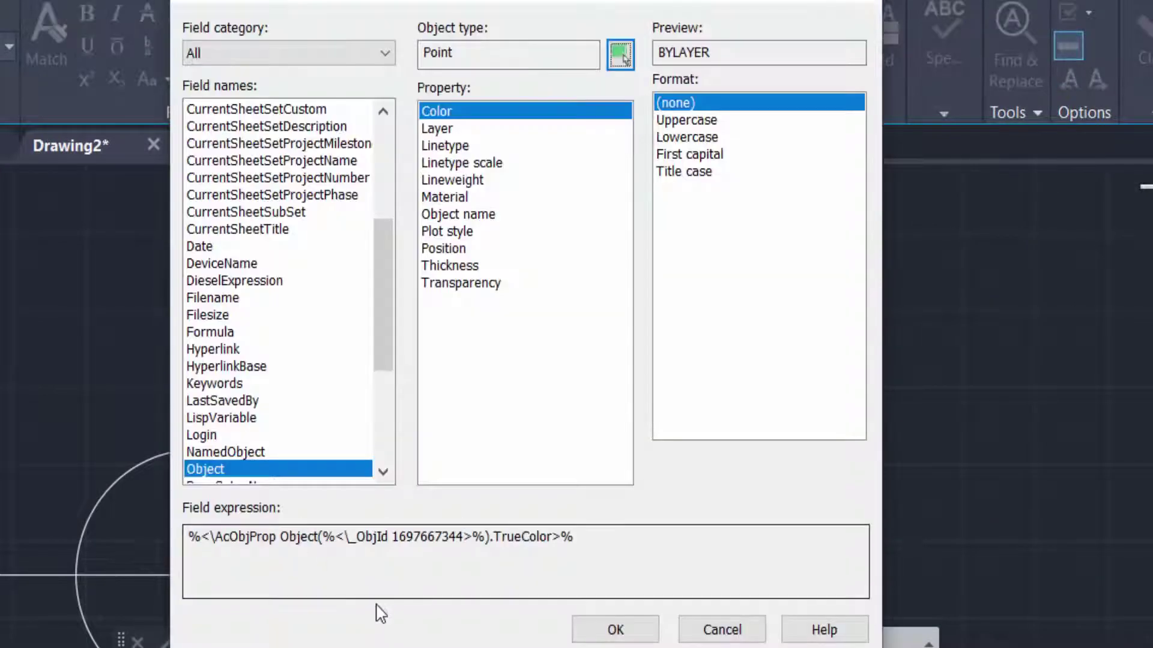
click(444, 248)
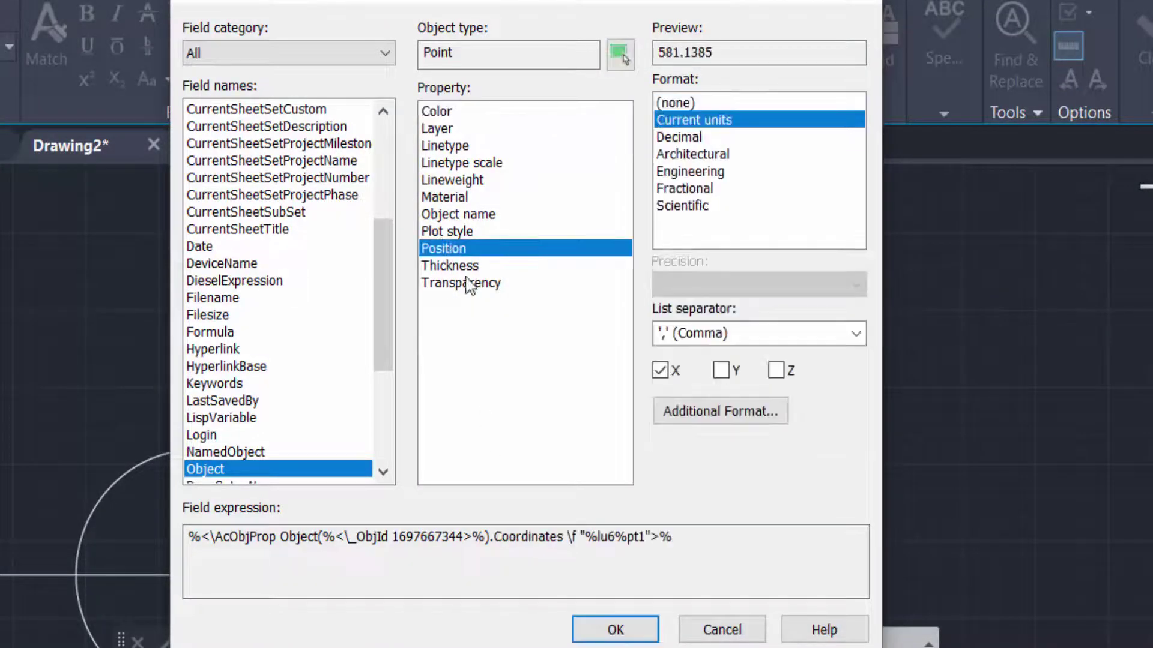
click(720, 370)
click(661, 371)
click(713, 413)
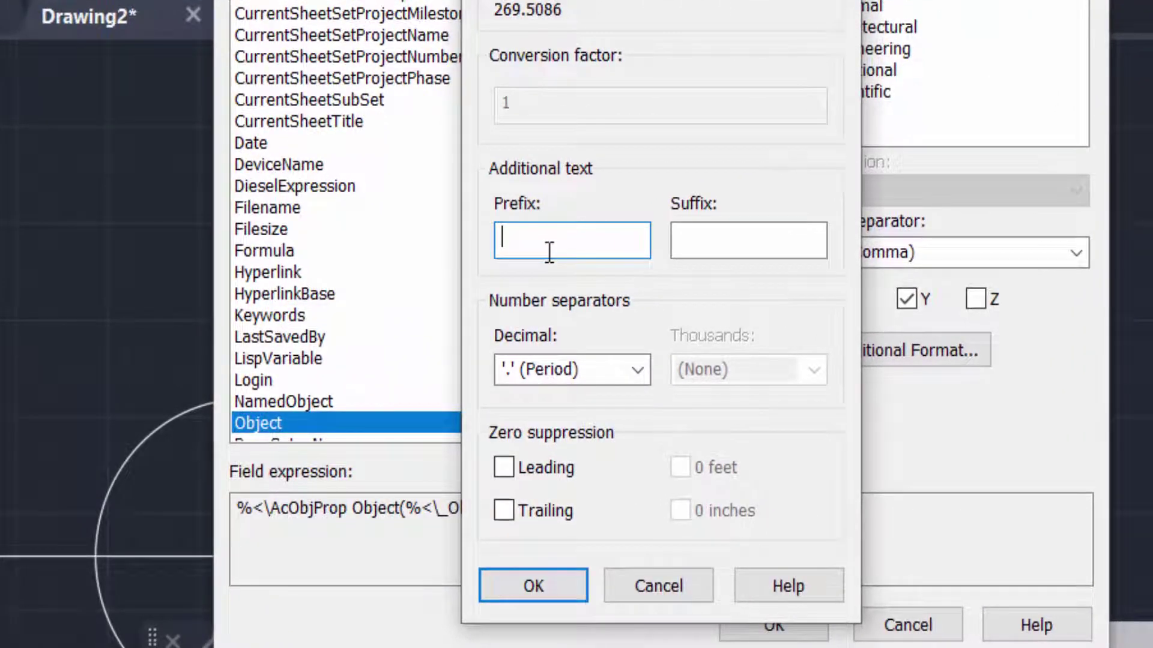
text(N)
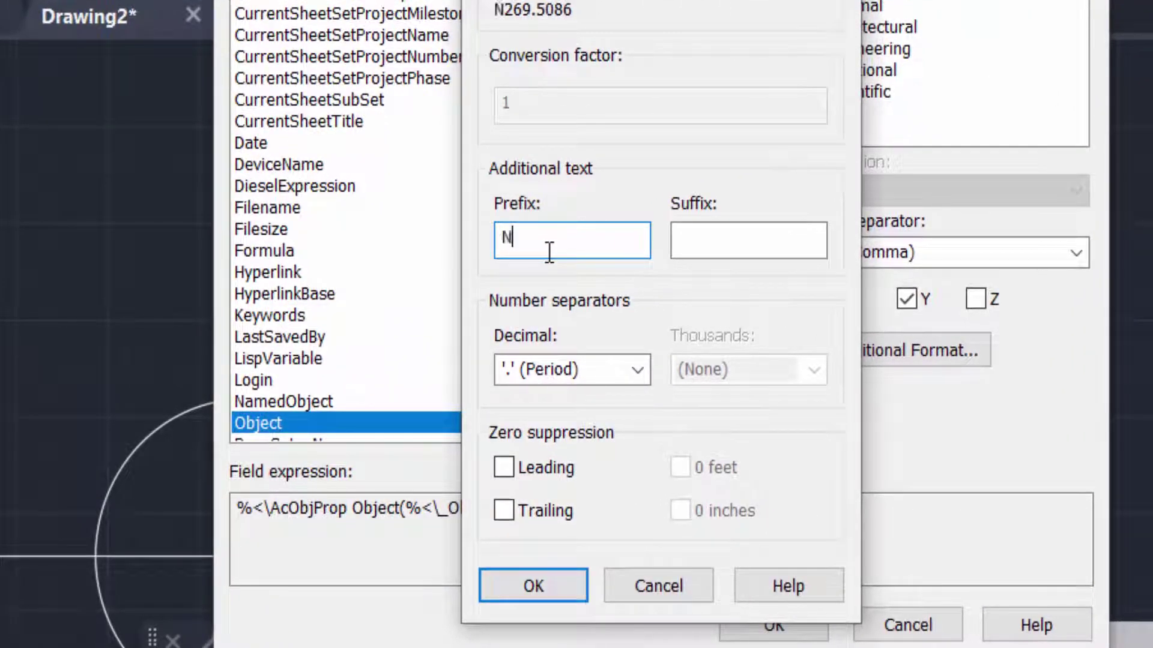
text(=)
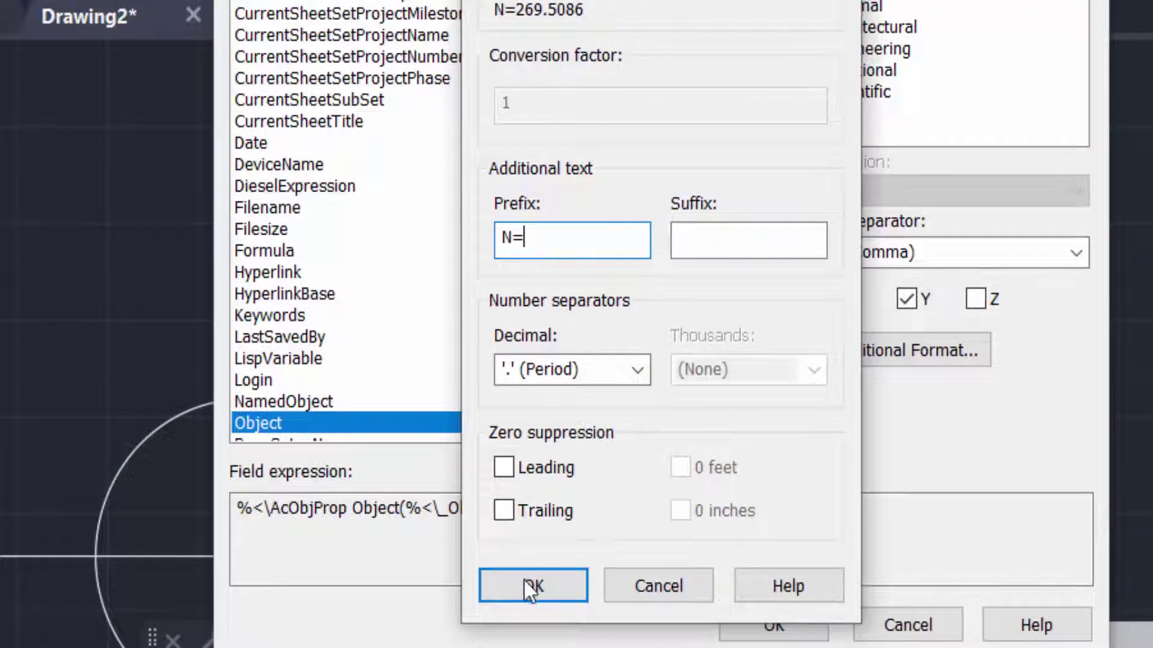
click(528, 584)
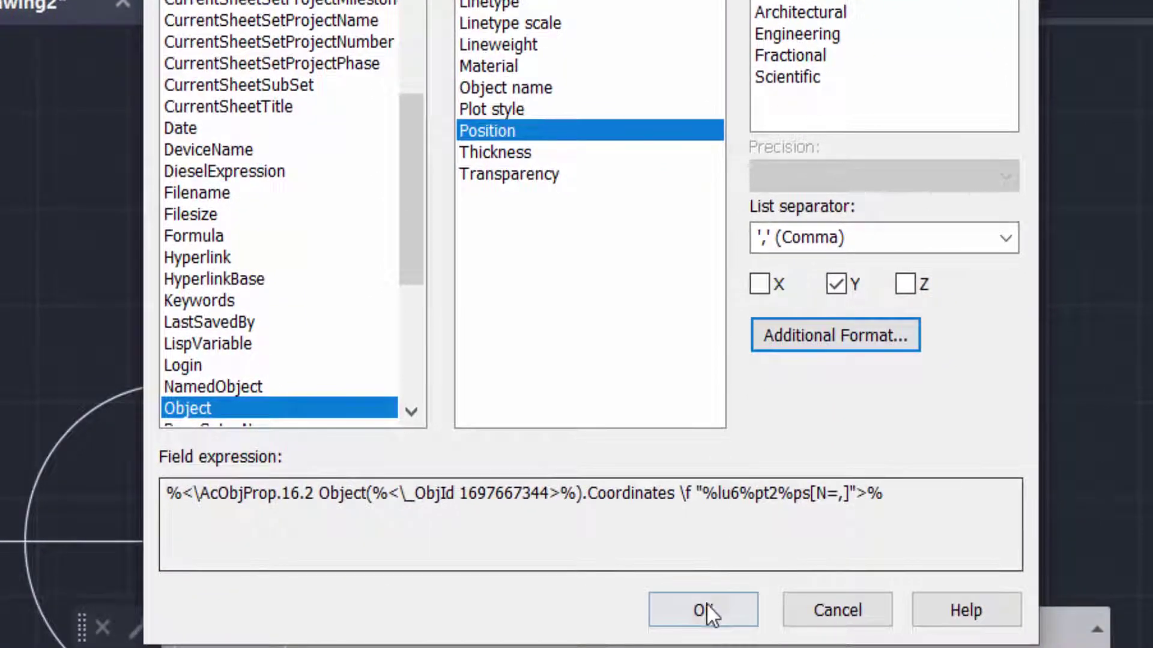
Insert the N=269.5086 field and move it onto its own line below E=581.1385
click(712, 607)
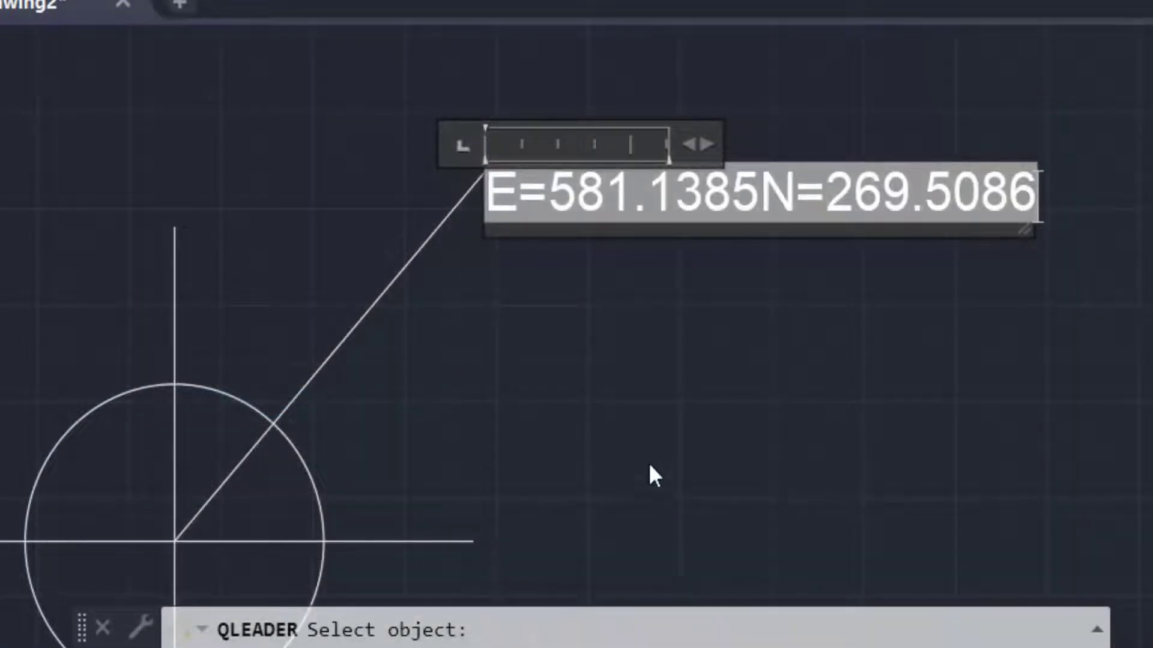
click(763, 195)
key(Return)
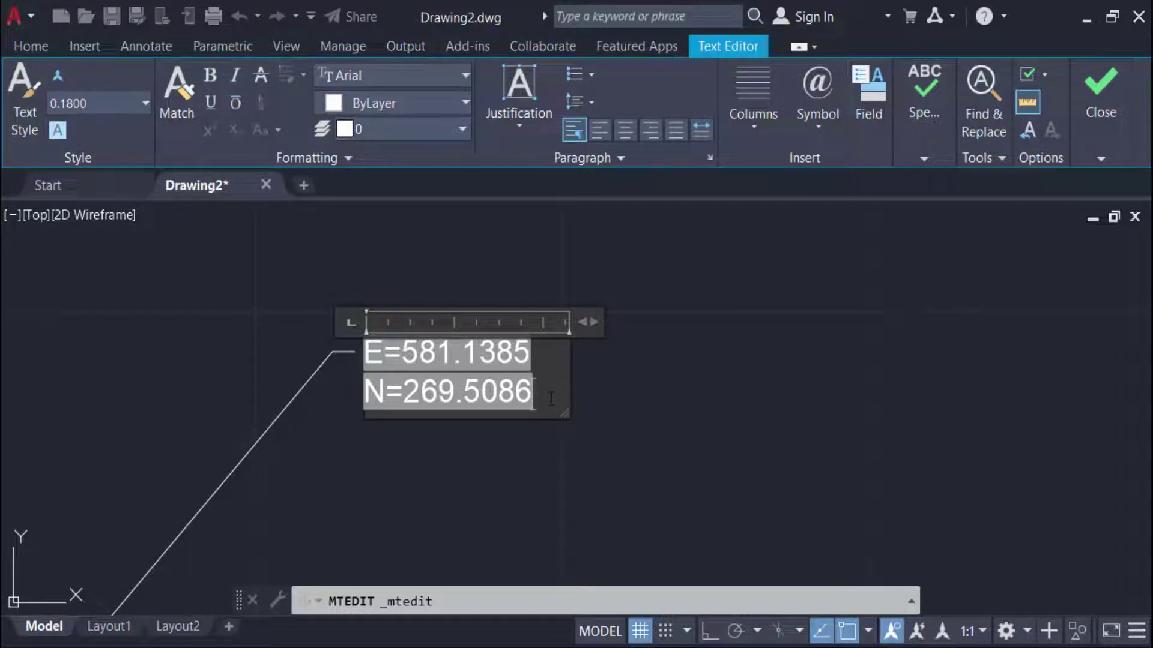
right_click(551, 398)
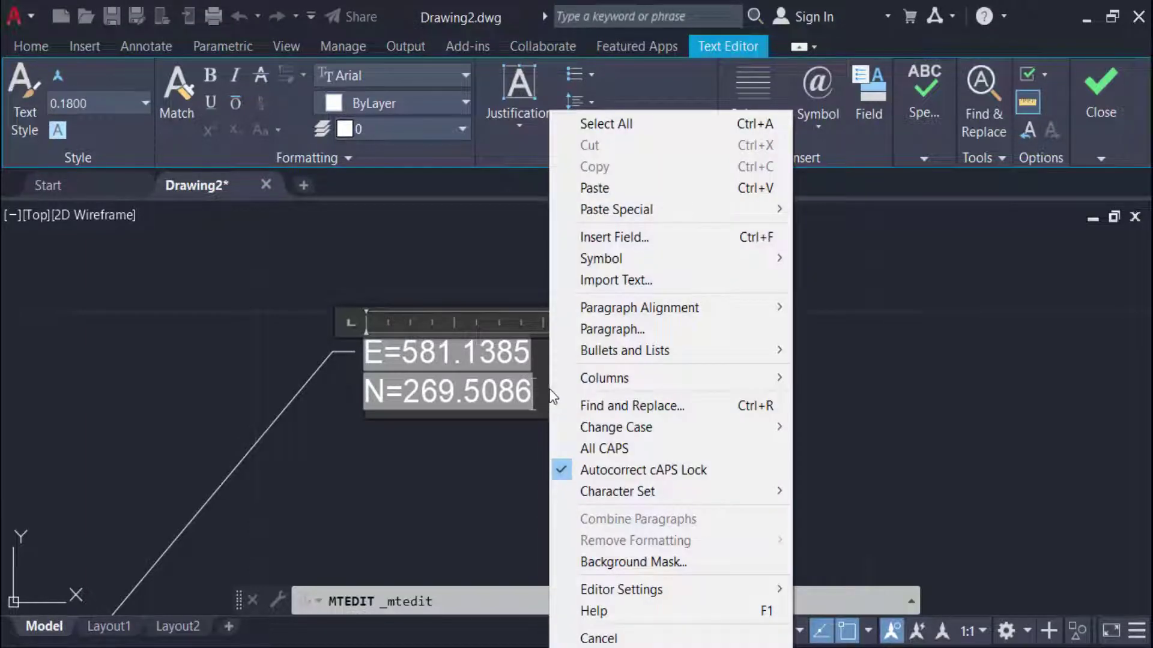
Set up a third Position field on the point showing only the Z coordinate
click(620, 243)
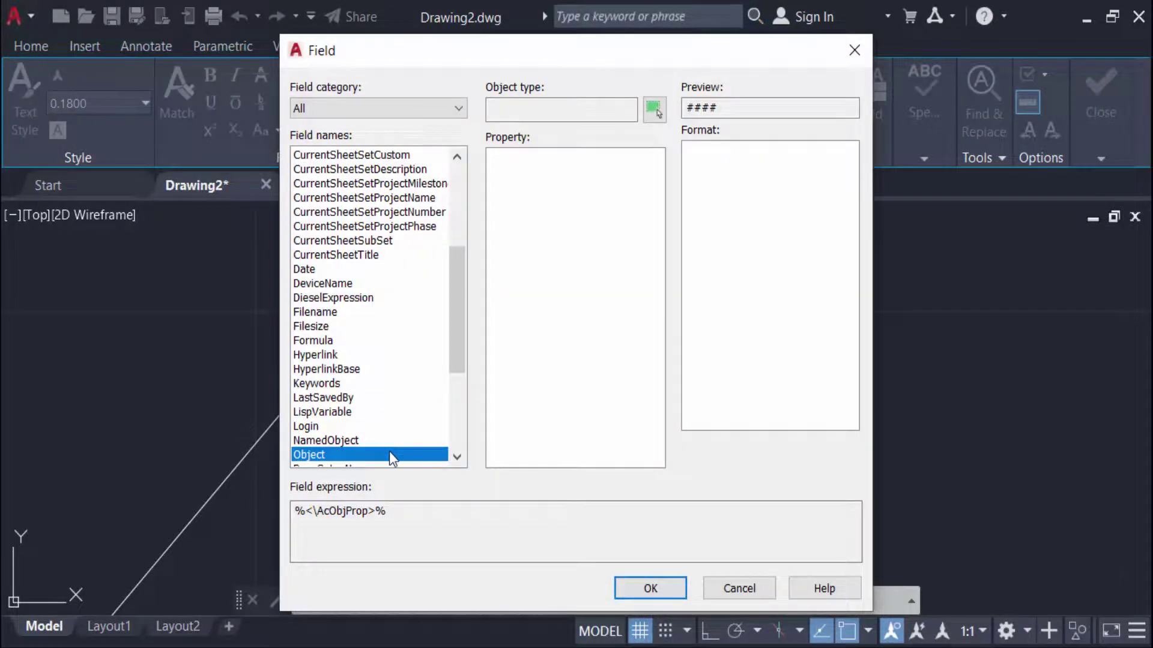
click(653, 110)
click(379, 298)
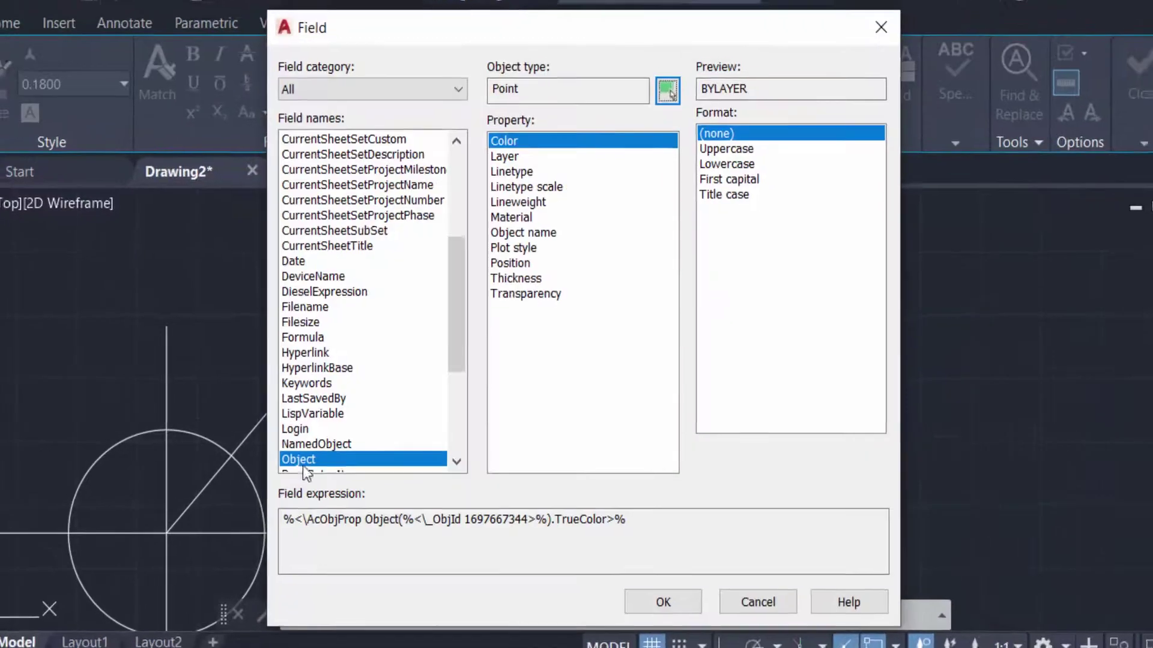
click(532, 231)
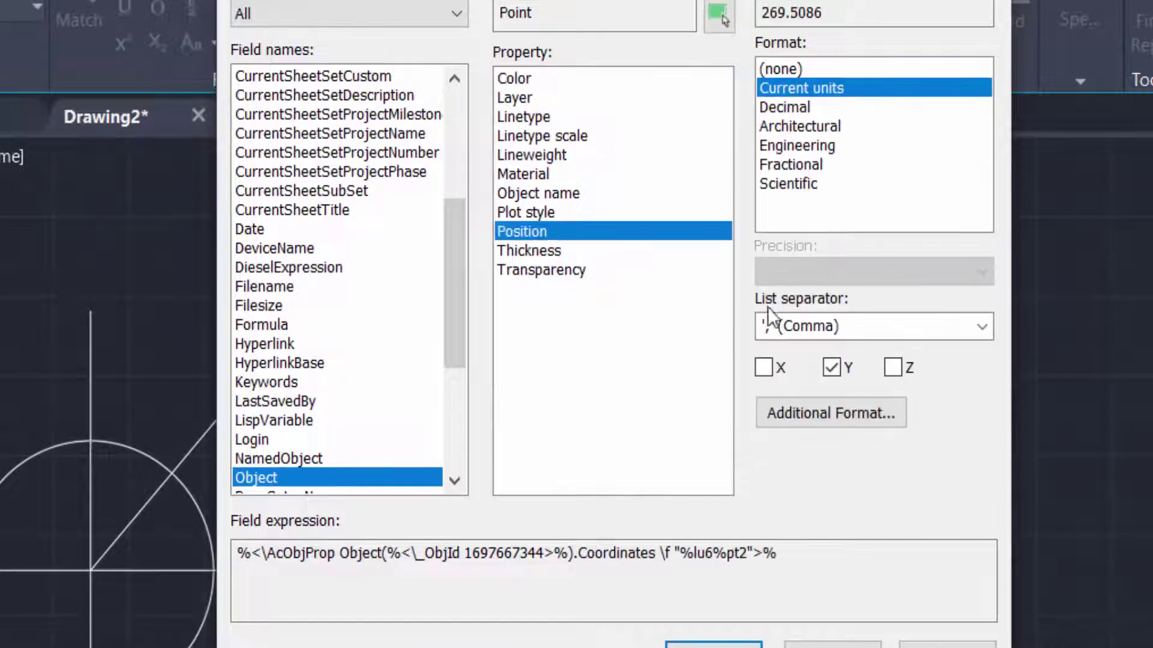
click(893, 368)
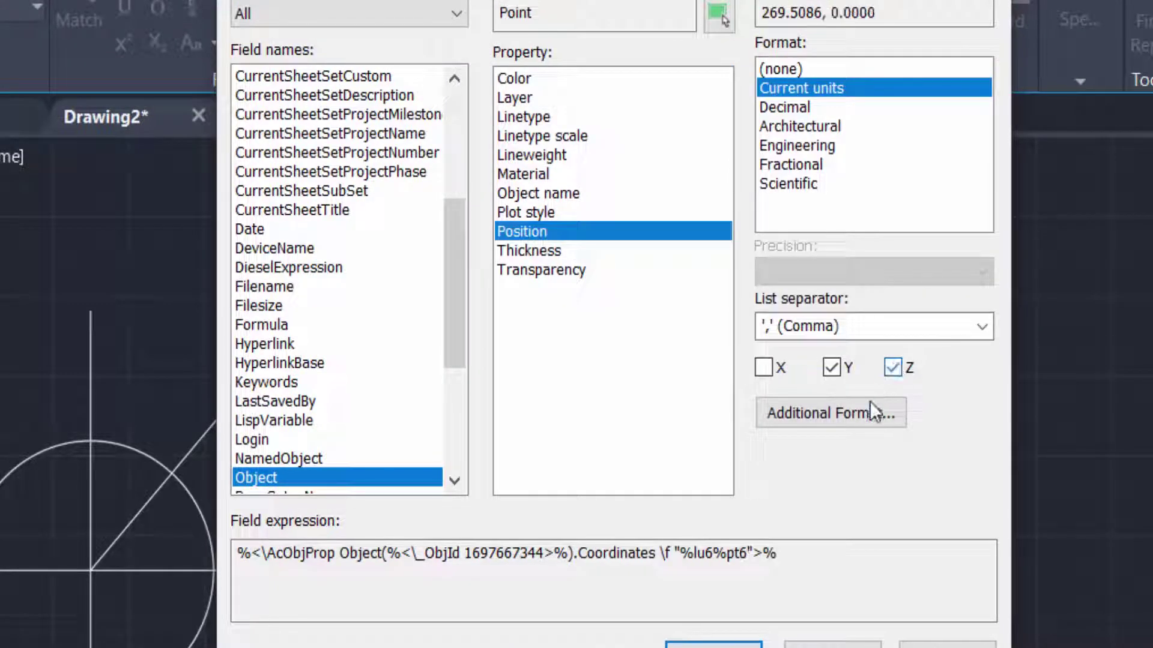
click(832, 368)
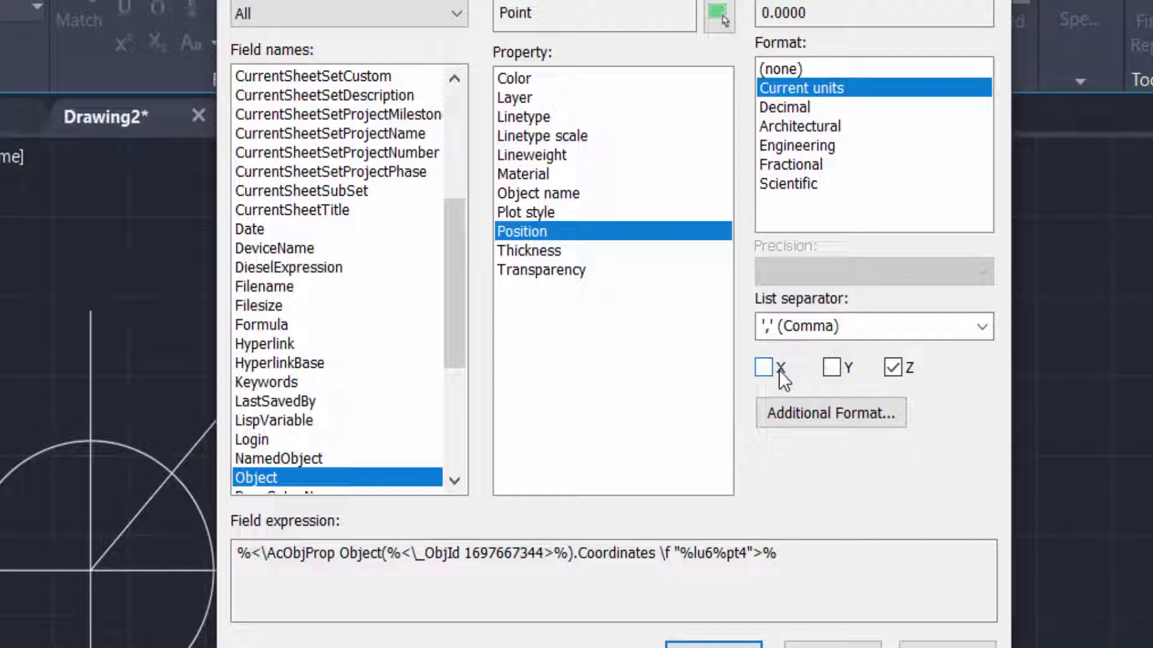
Format the Z field with prefix Z= and suffix m (Z=0.0000m)
click(817, 418)
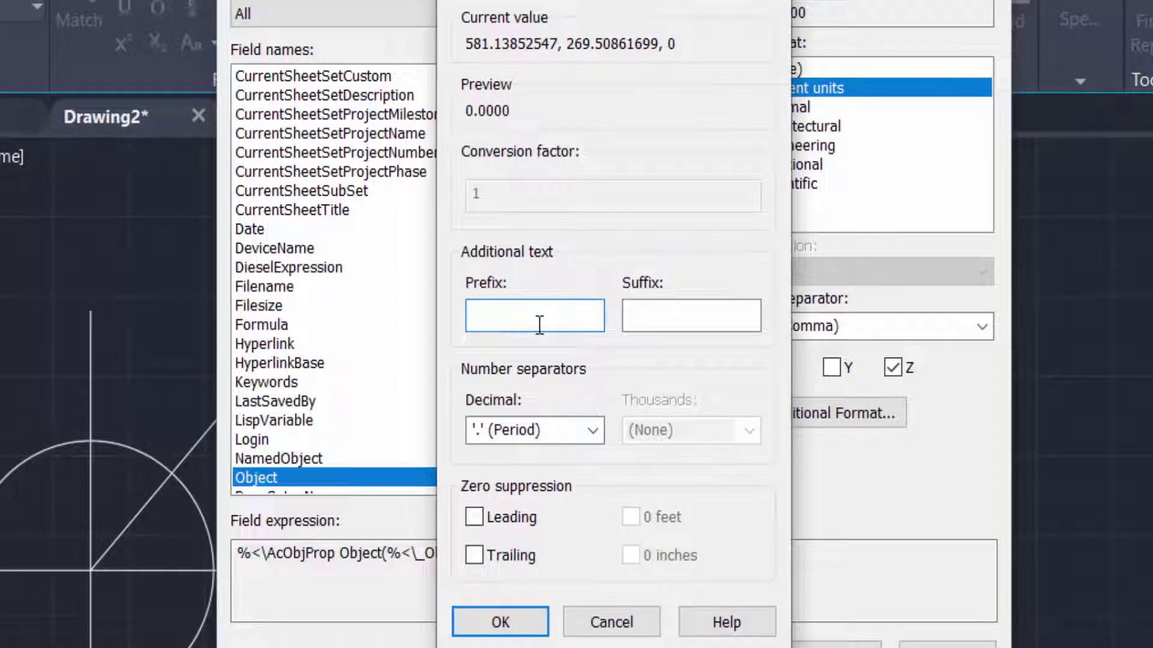
text(X)
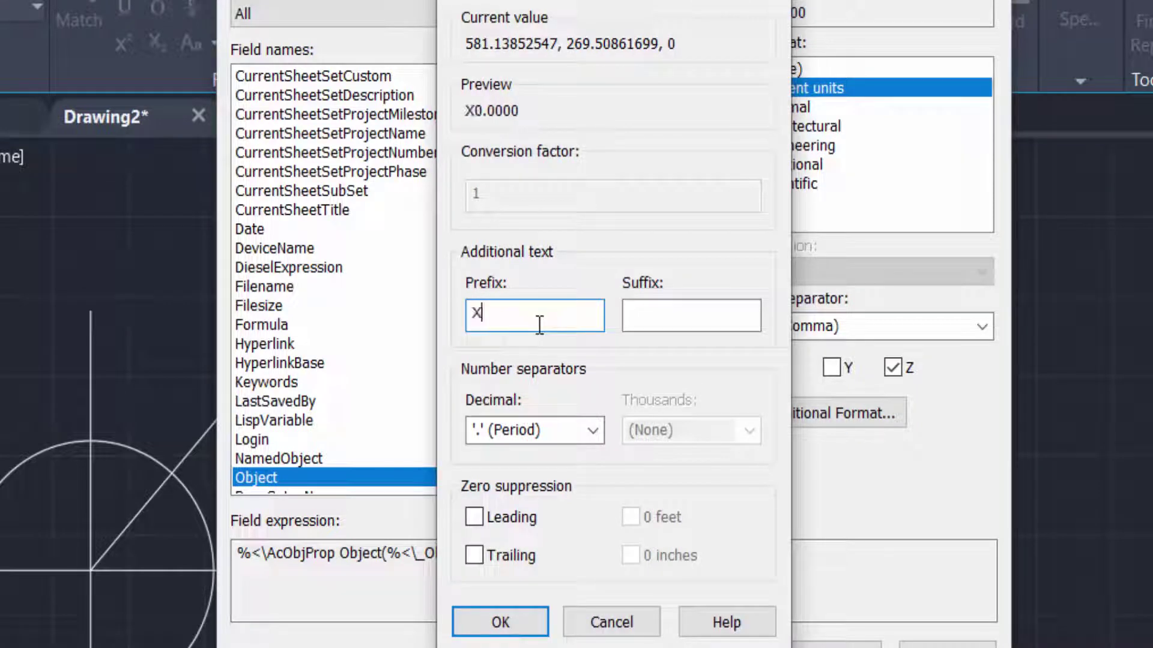
key(BackSpace)
text(Z)
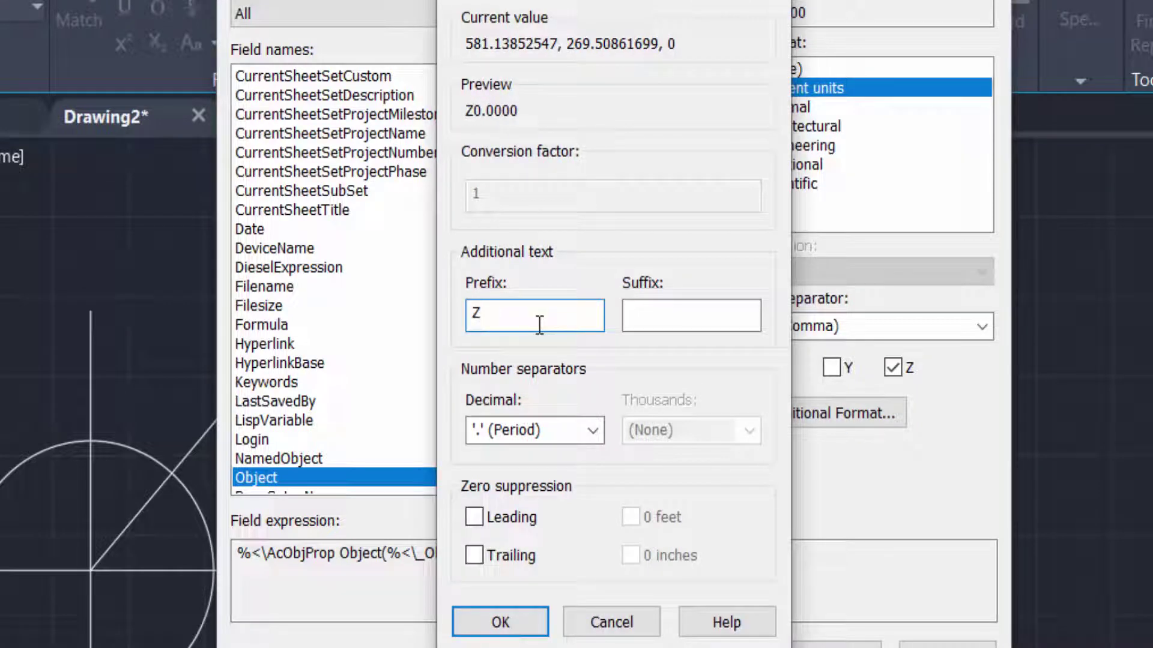
text(=)
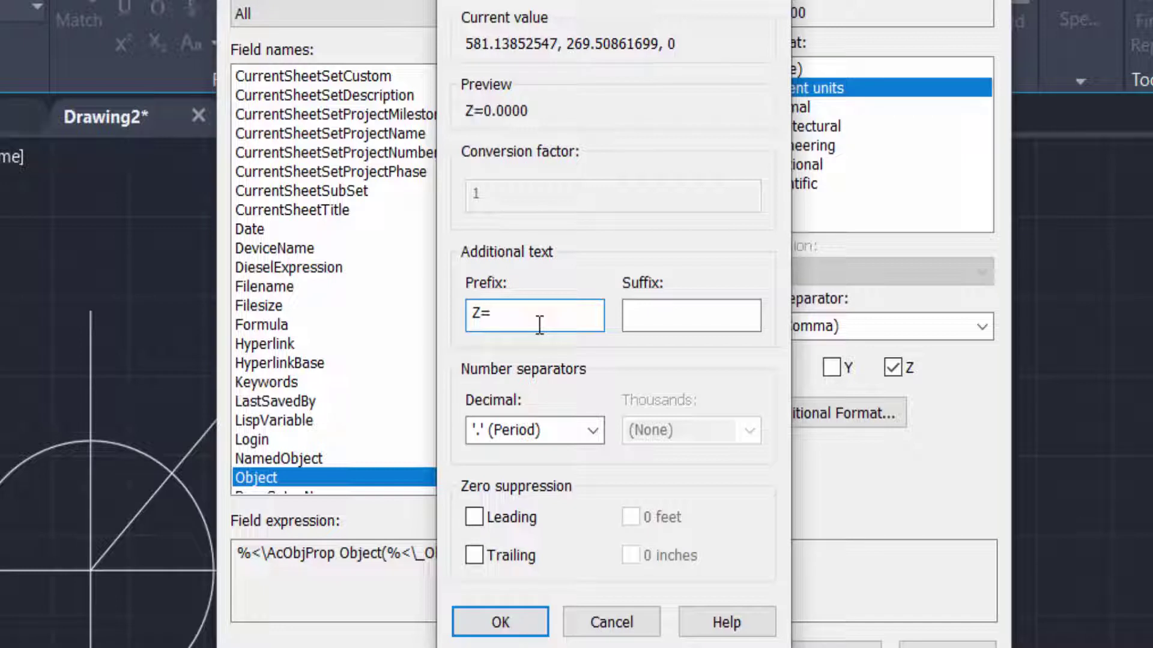
click(630, 322)
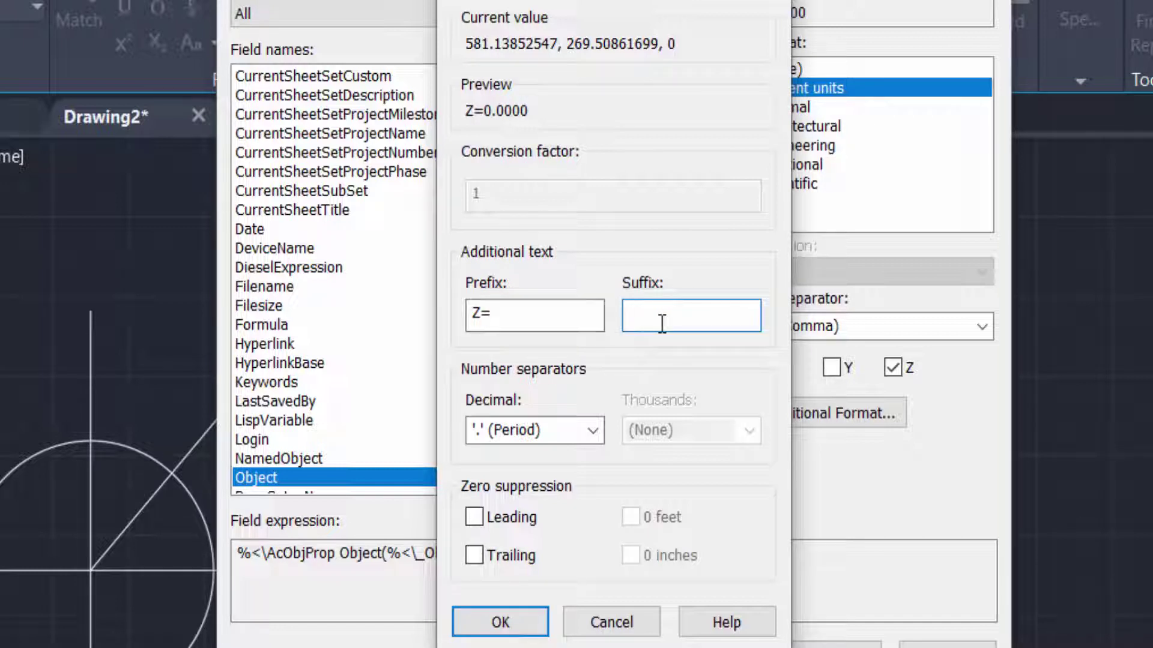
text(m)
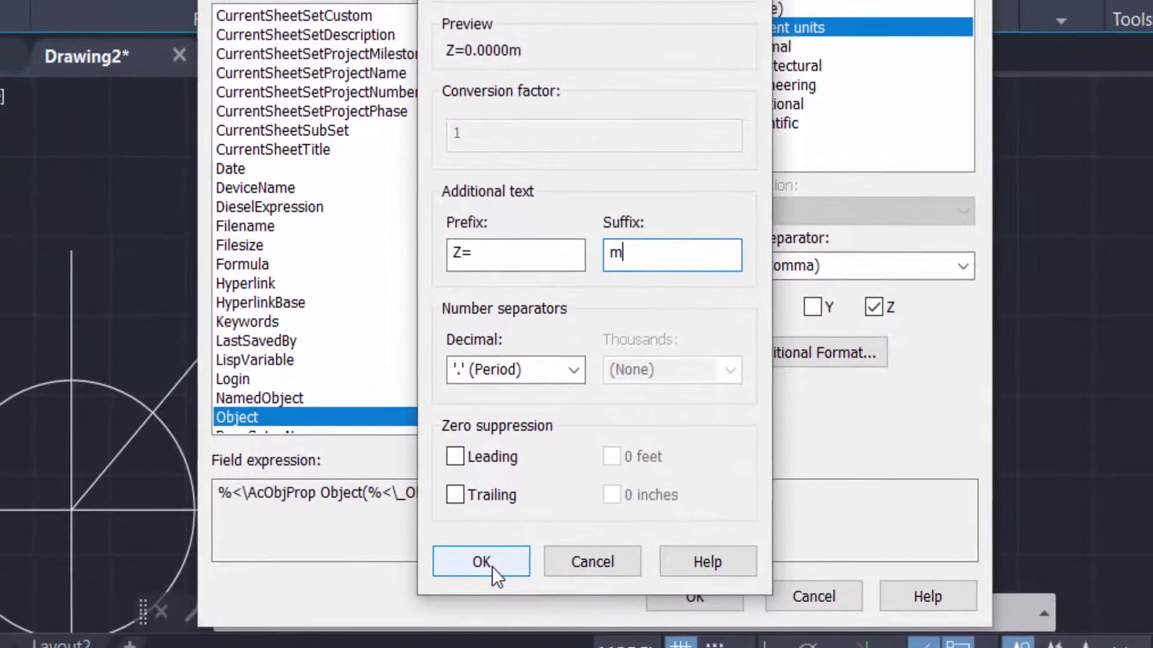
click(491, 565)
Insert the Z=0.0000m field as the note's third line
click(712, 589)
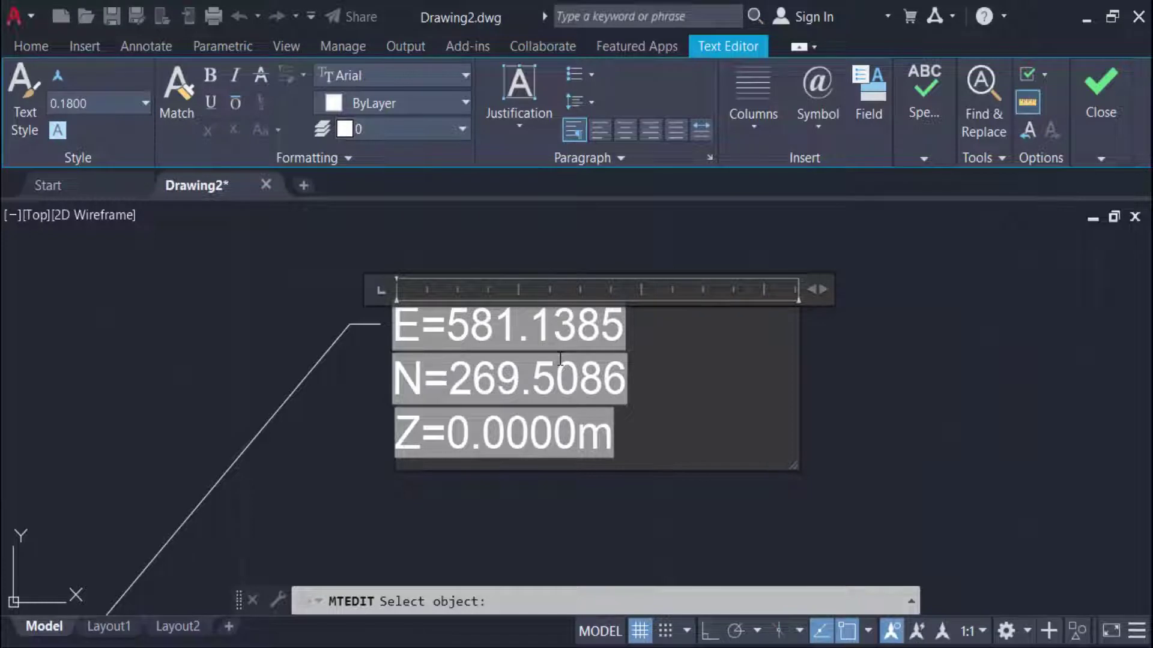
scroll(560, 359, down, 3)
scroll(559, 359, up, 4)
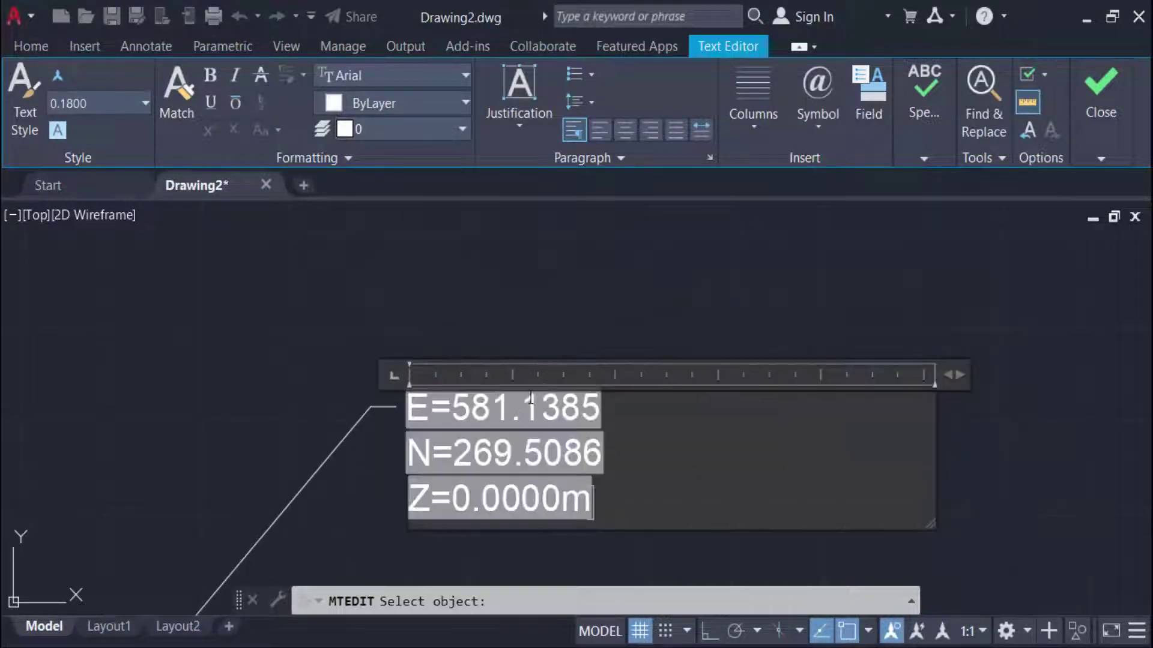
scroll(513, 444, up, 2)
scroll(528, 363, down, 2)
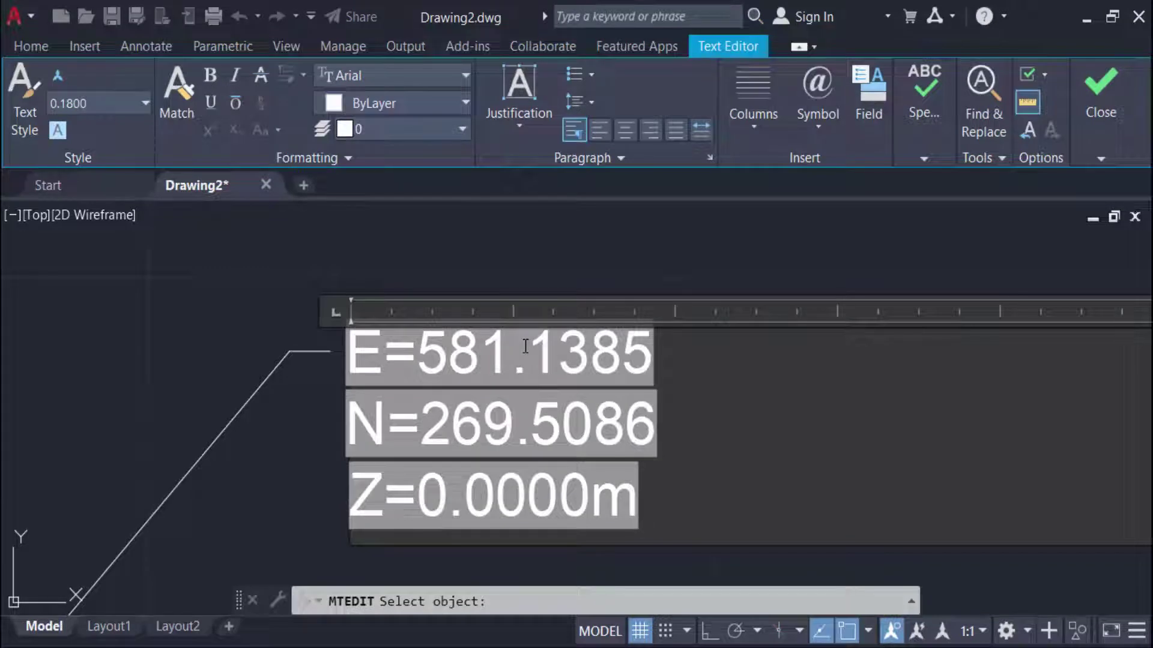
Convert the E=581.1385, N=269.5086 and Z=0.0000m field lines to plain text
triple_click(622, 356)
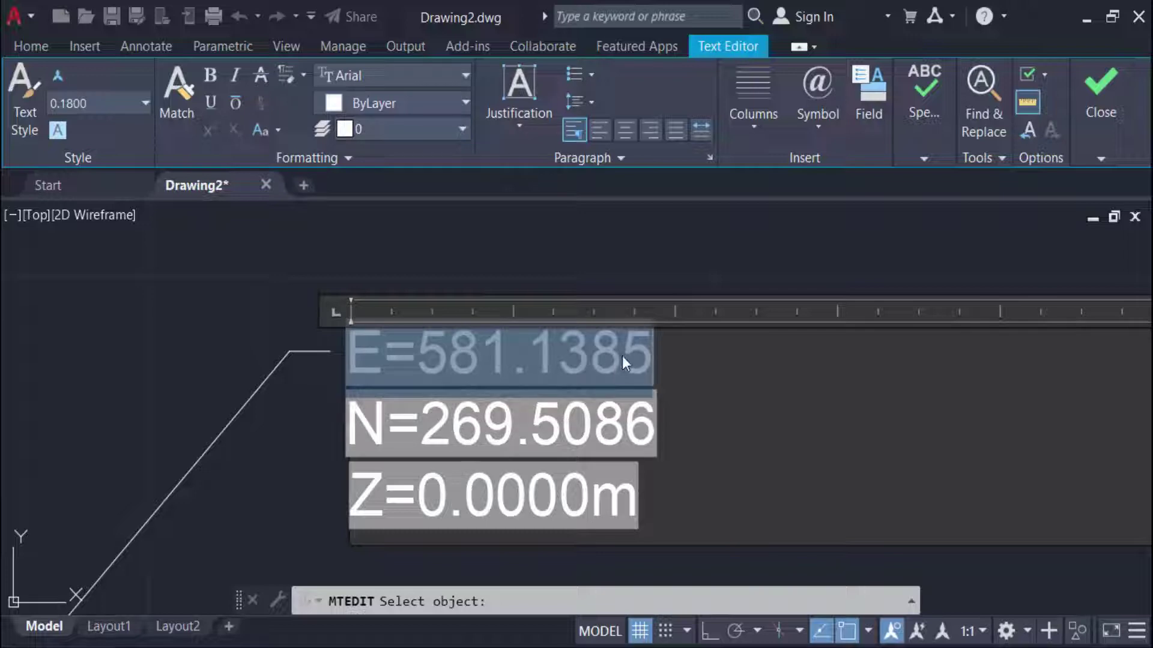
right_click(580, 360)
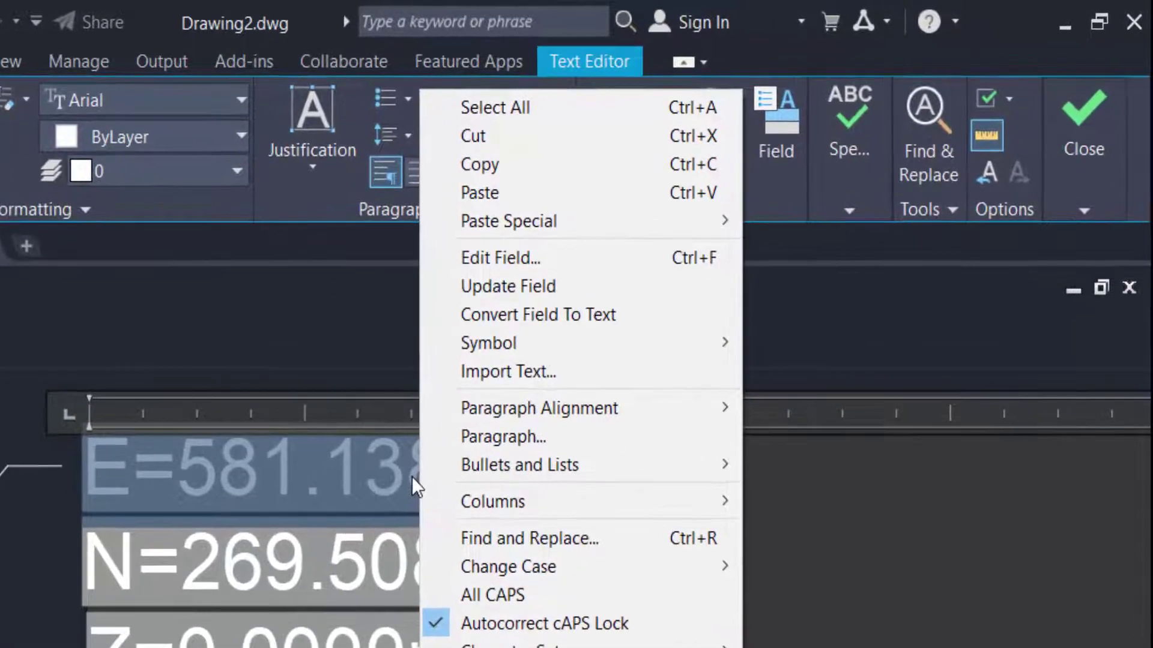
click(539, 315)
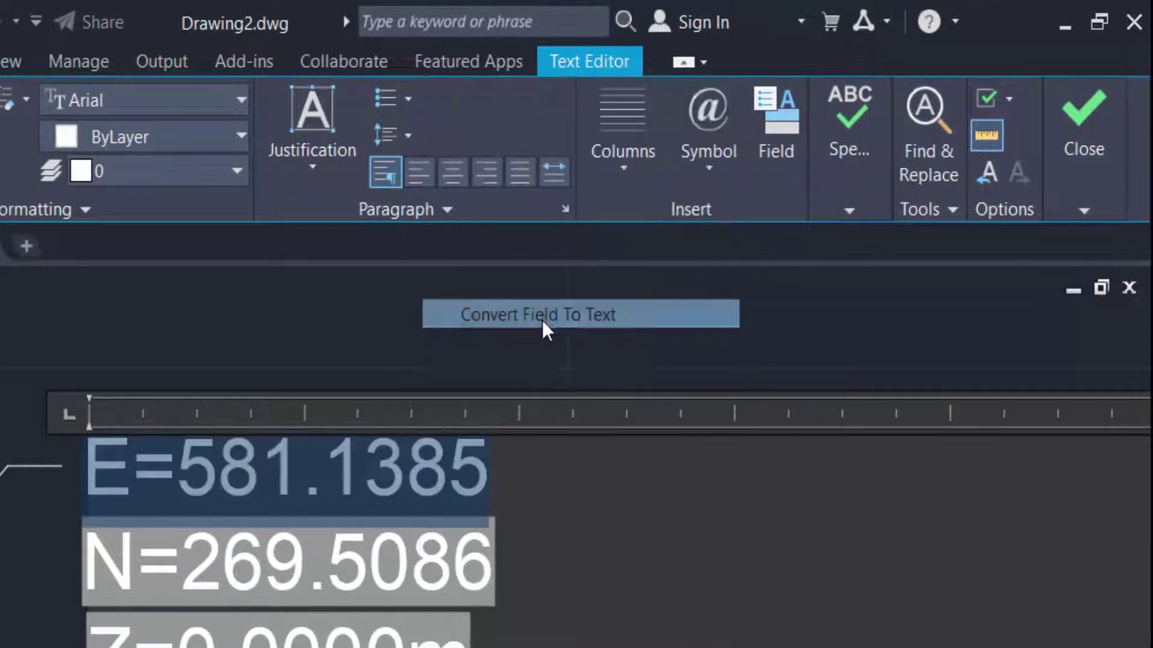
triple_click(408, 558)
right_click(408, 561)
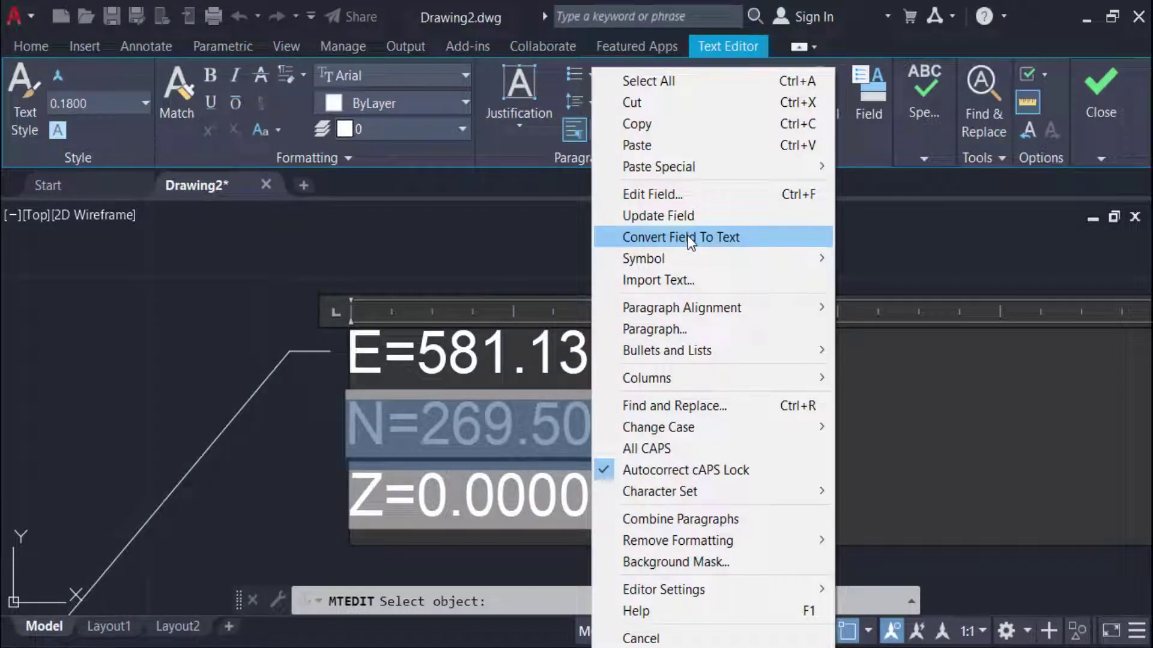
click(679, 239)
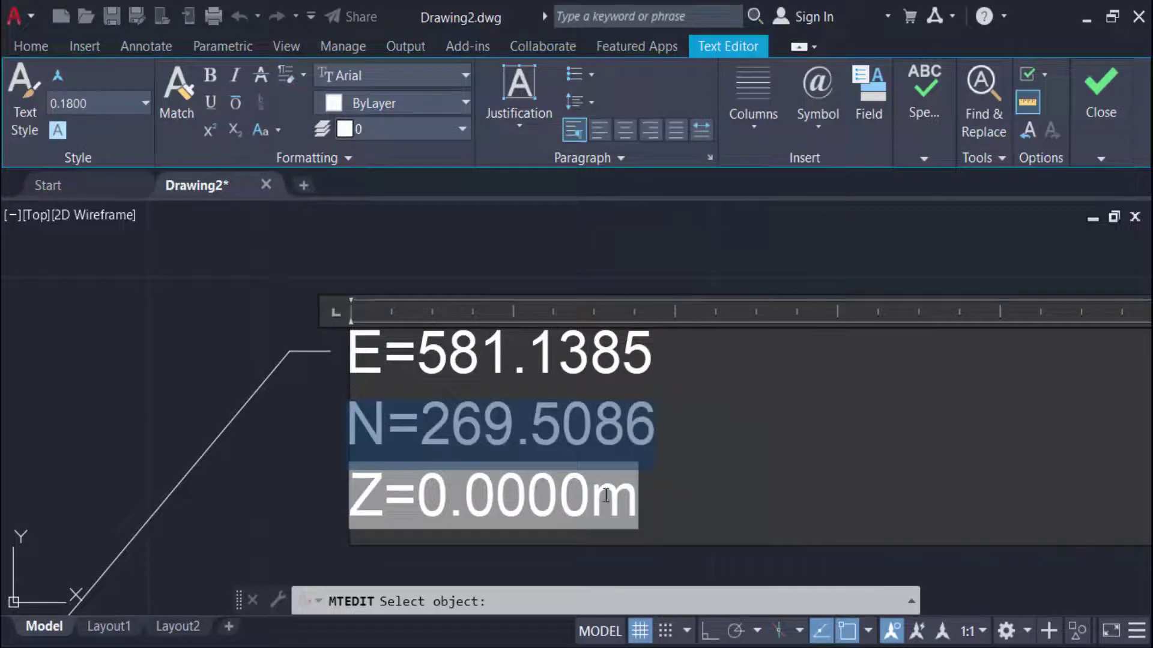
triple_click(598, 498)
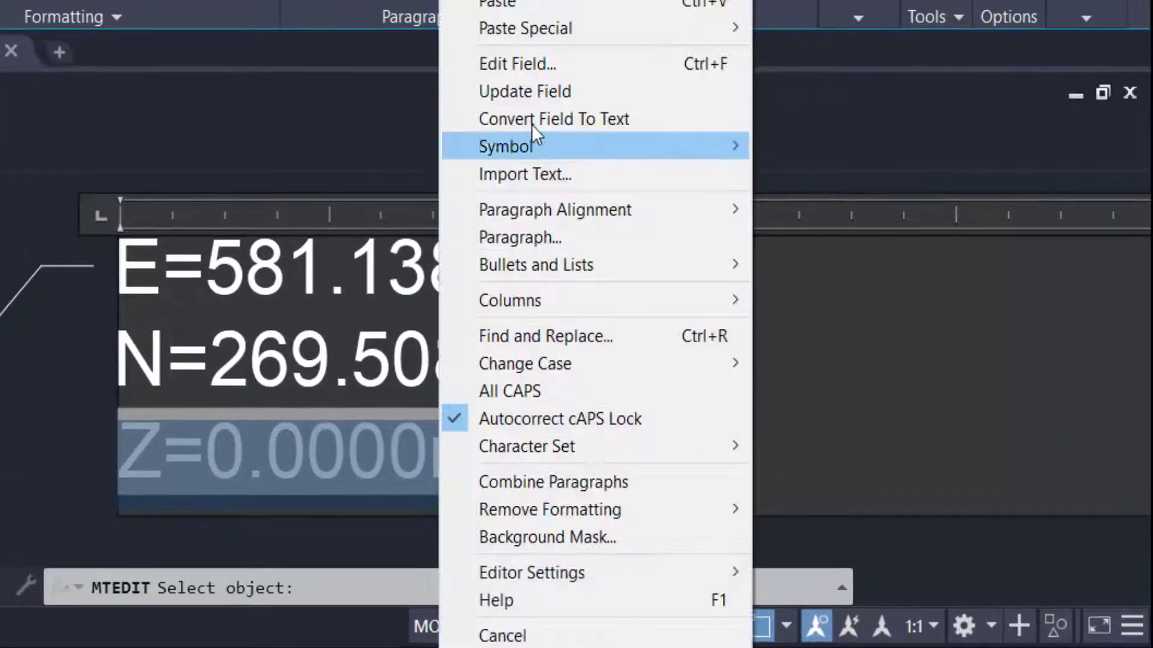
click(544, 135)
click(602, 456)
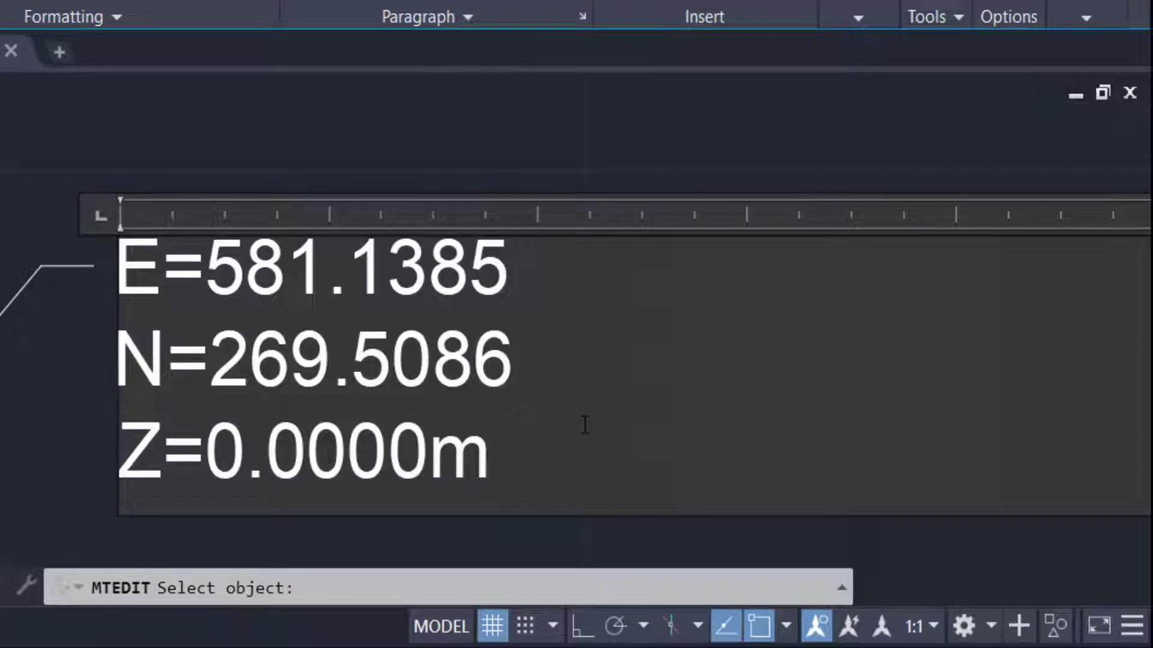